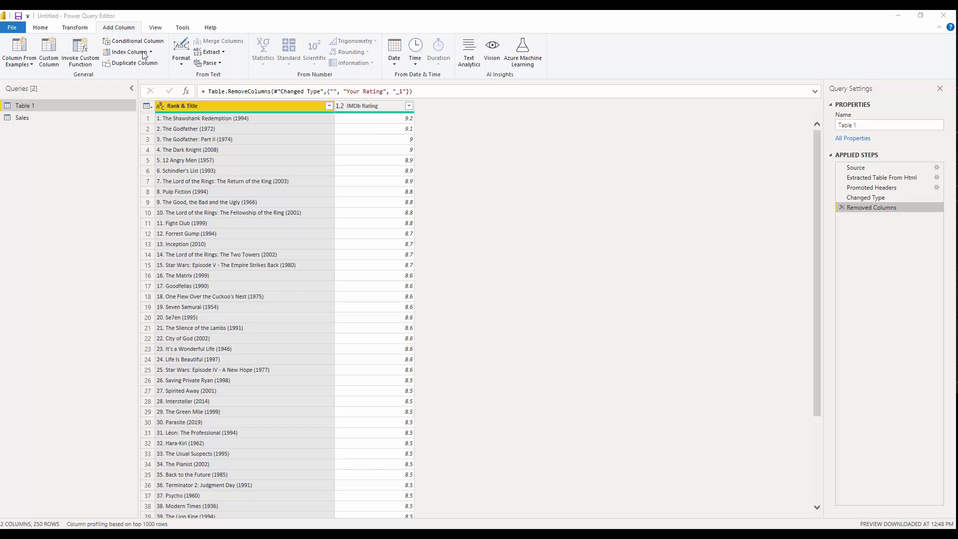
Select the Rank & Title column and bring up the Column From Examples options
left_click(26, 68)
left_click(26, 68)
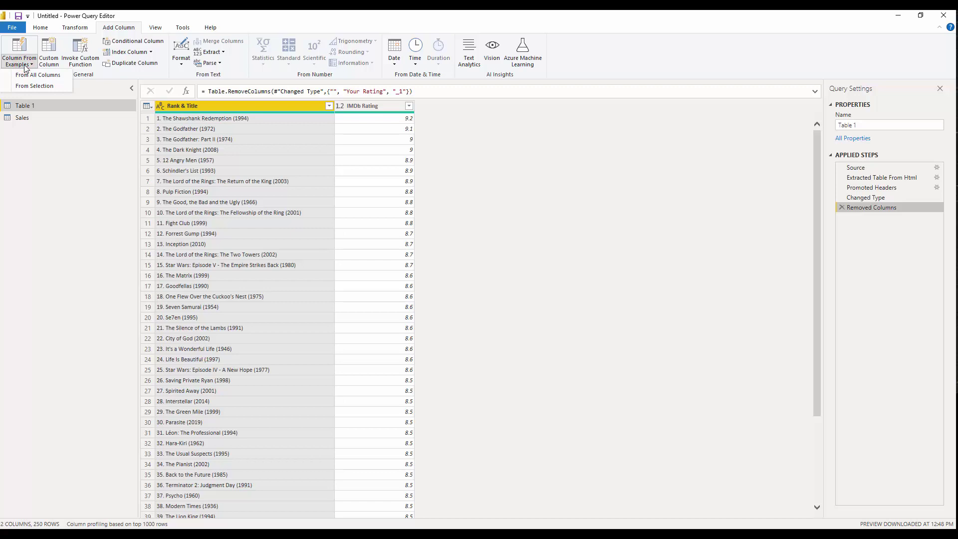
left_click(285, 106)
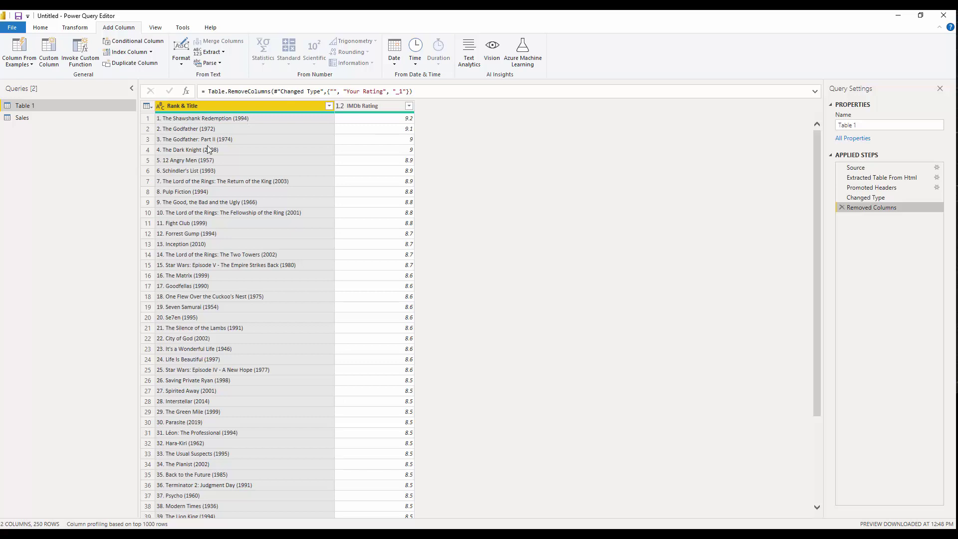
left_click(23, 65)
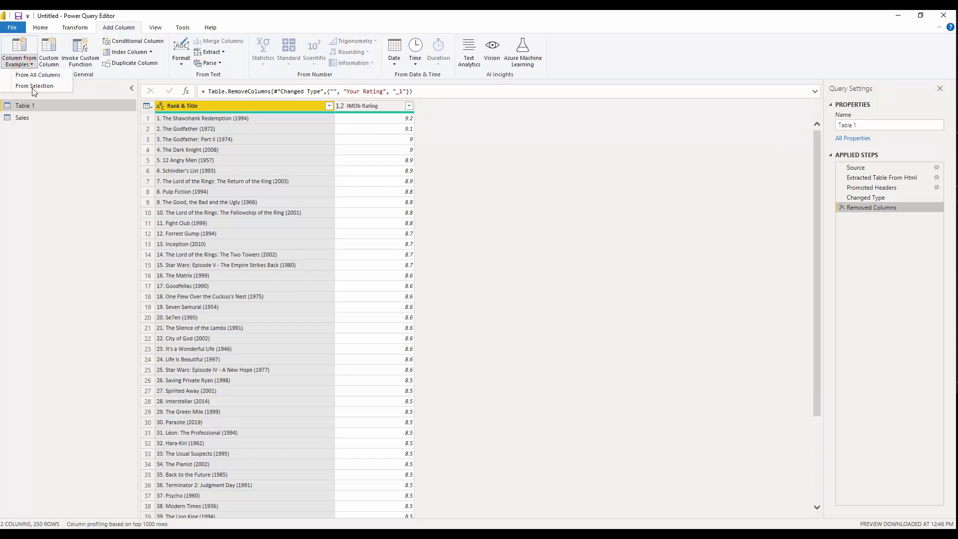
Add a rank-number column from Rank & Title using example value 1
left_click(34, 87)
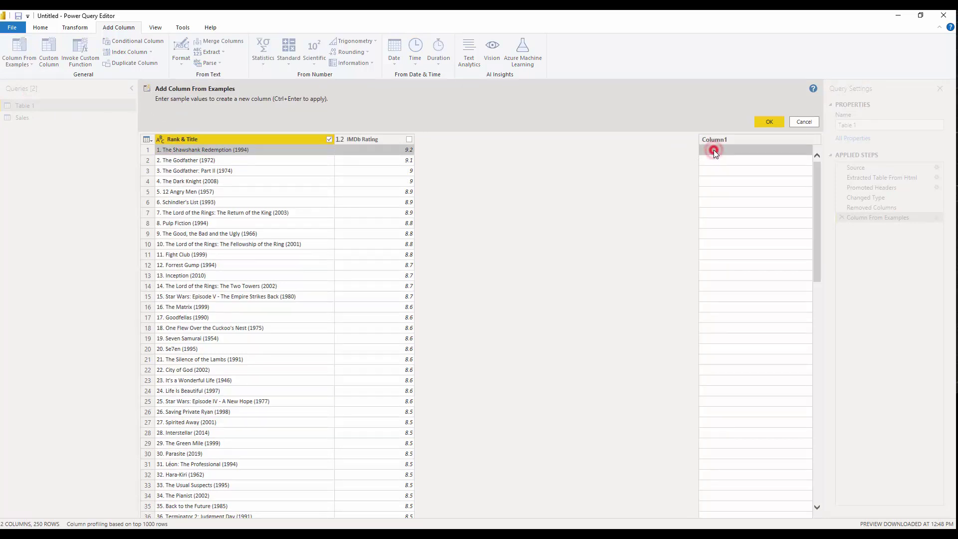
left_click(714, 151)
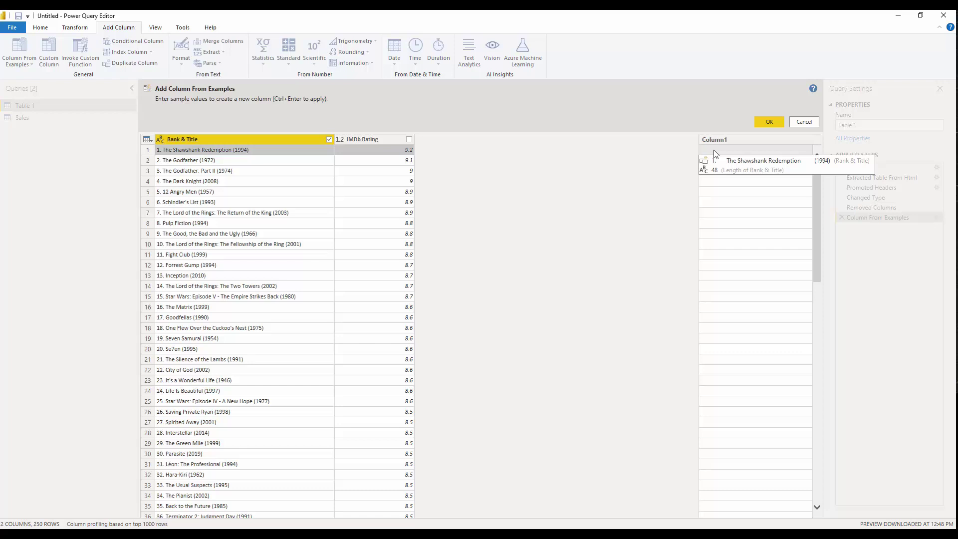
type("1.")
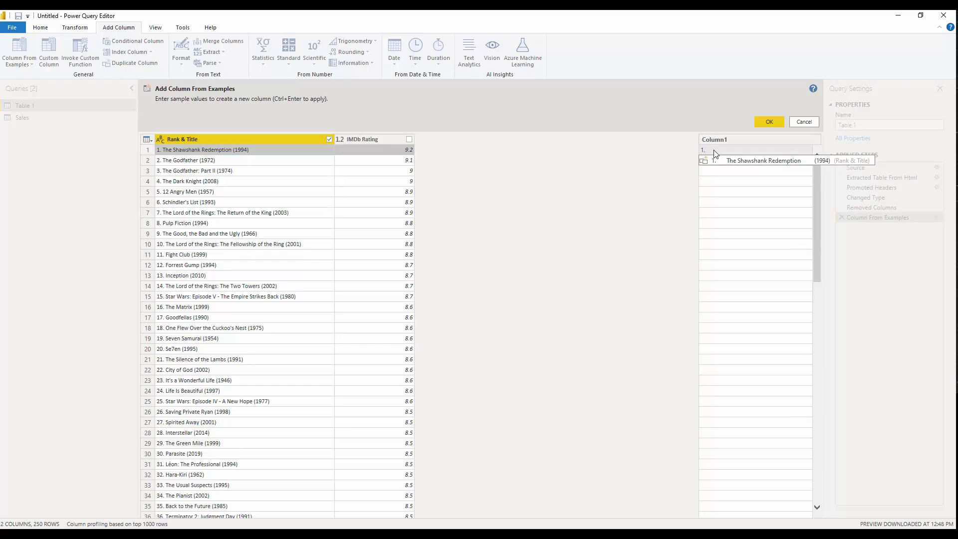
key("Return")
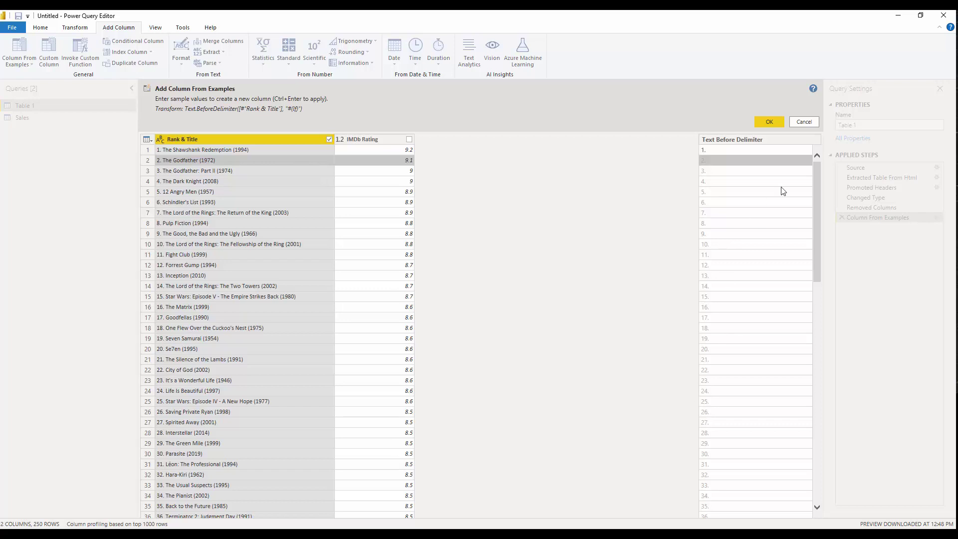
left_click(768, 121)
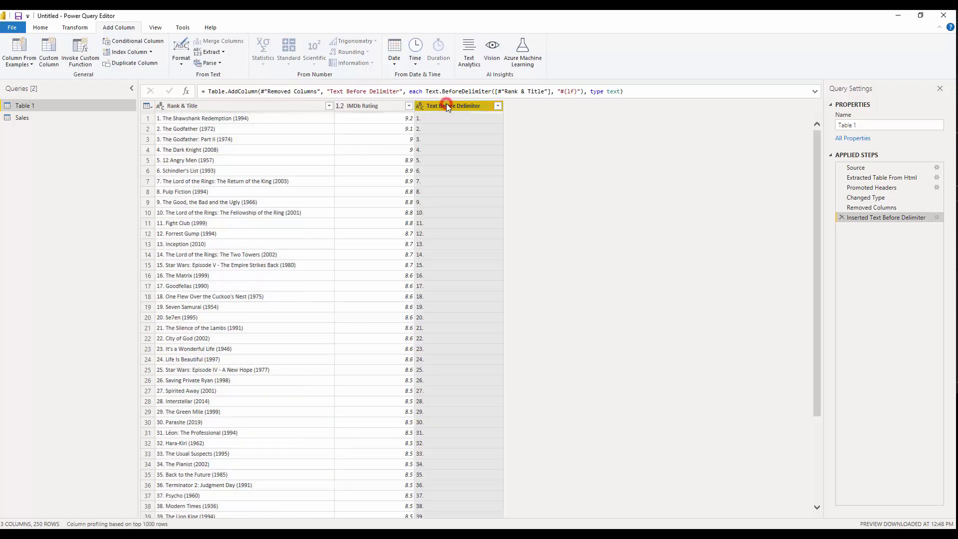
Rename the Text Before Delimiter column to Rank
double_click(446, 105)
type("Ra")
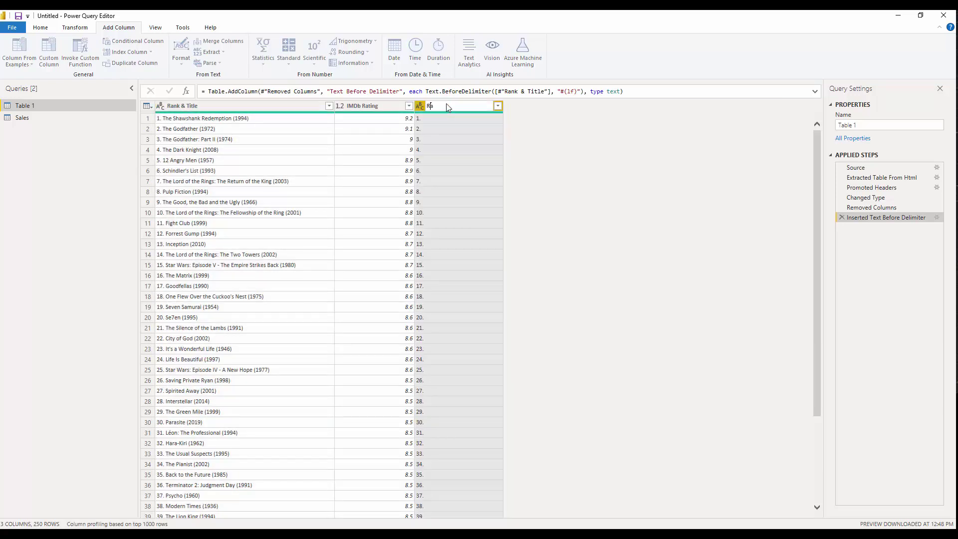
type("nk")
key("Return")
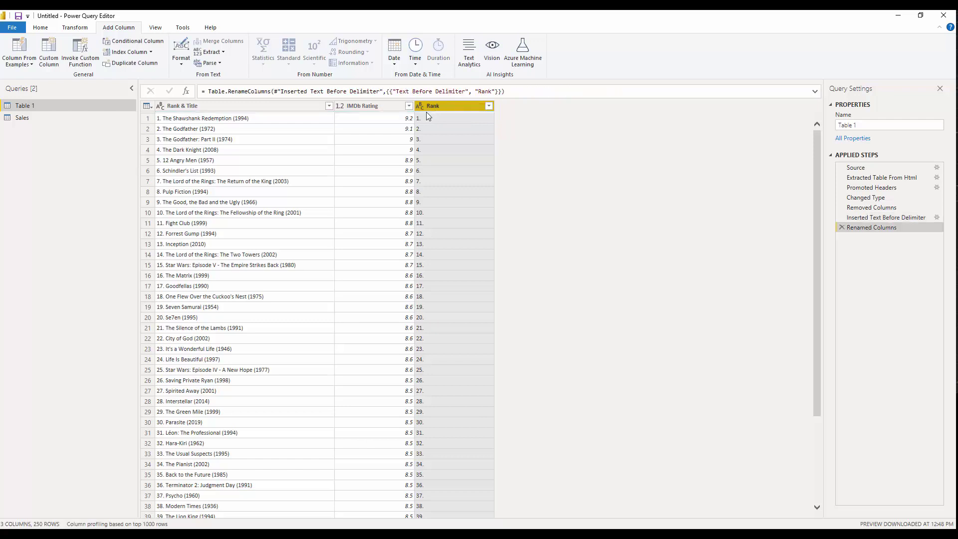
Replace '.' with nothing in the Rank column
right_click(427, 108)
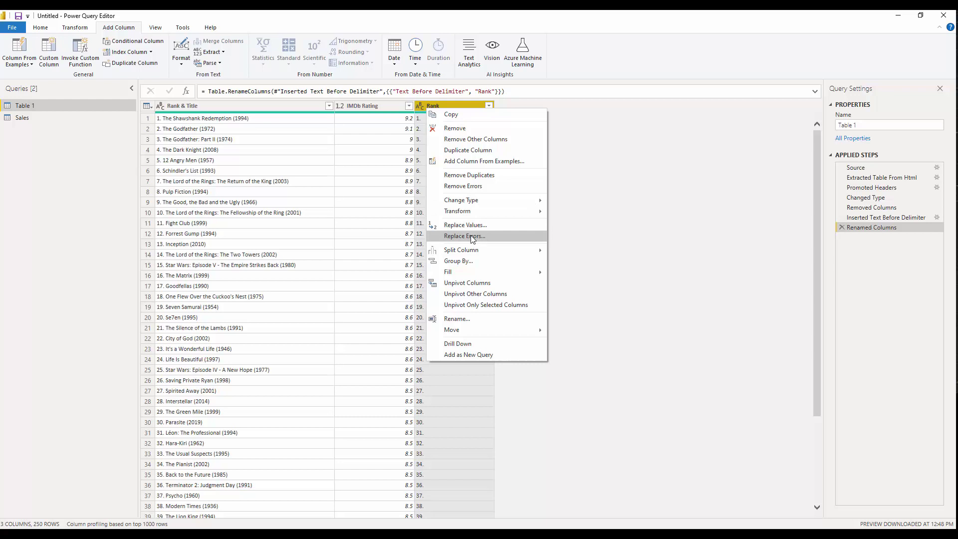
left_click(474, 225)
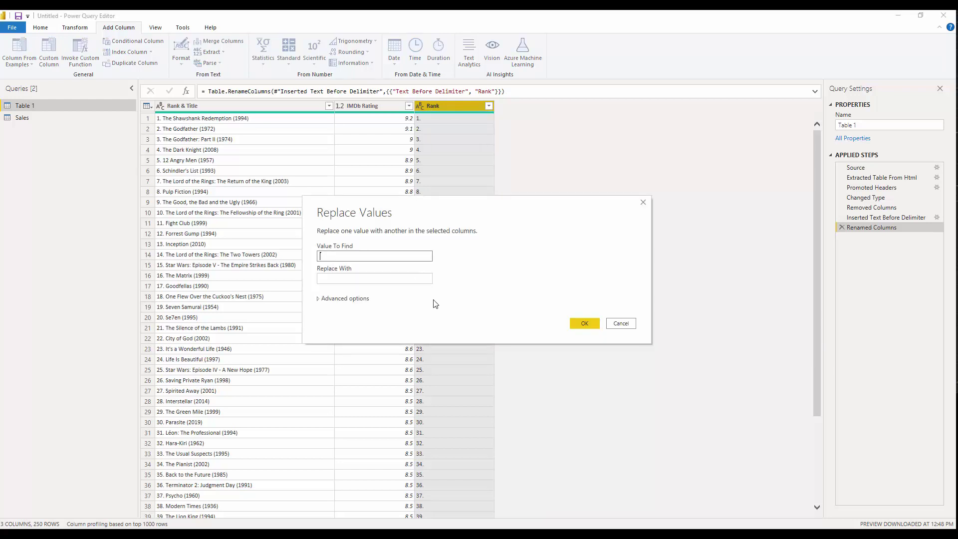
type(".")
left_click(579, 324)
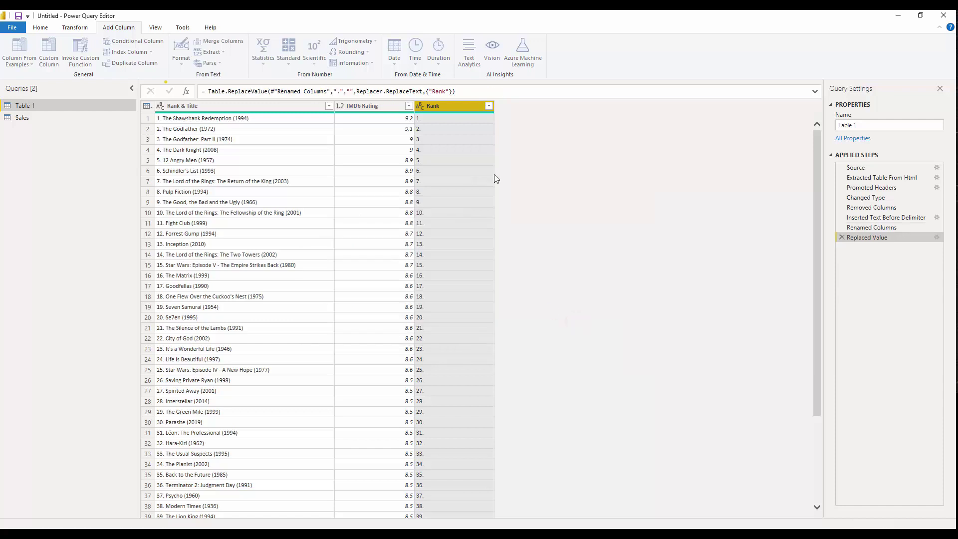
left_click(441, 107)
Trim the Rank values and reselect the Rank & Title column
right_click(441, 107)
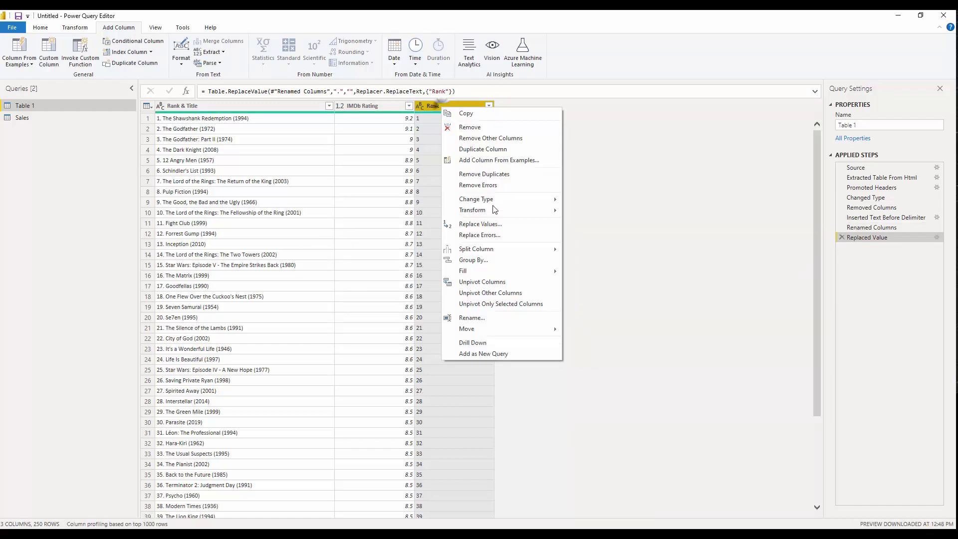
mouse_move(493, 215)
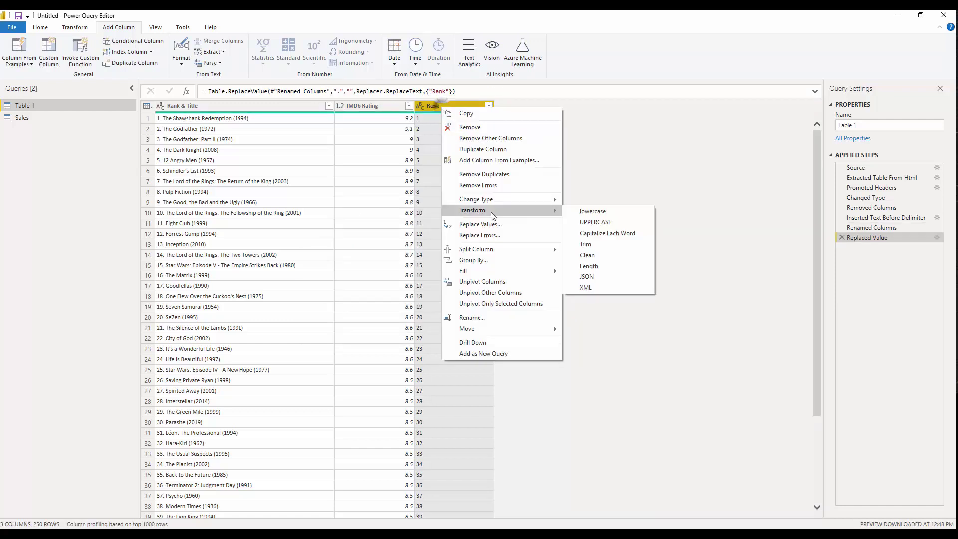
left_click(609, 244)
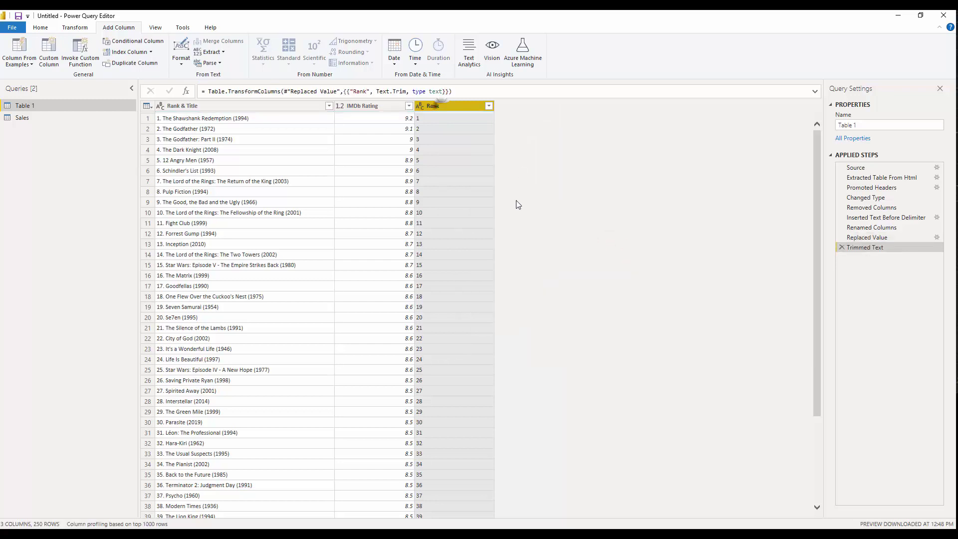
left_click(181, 105)
left_click(27, 65)
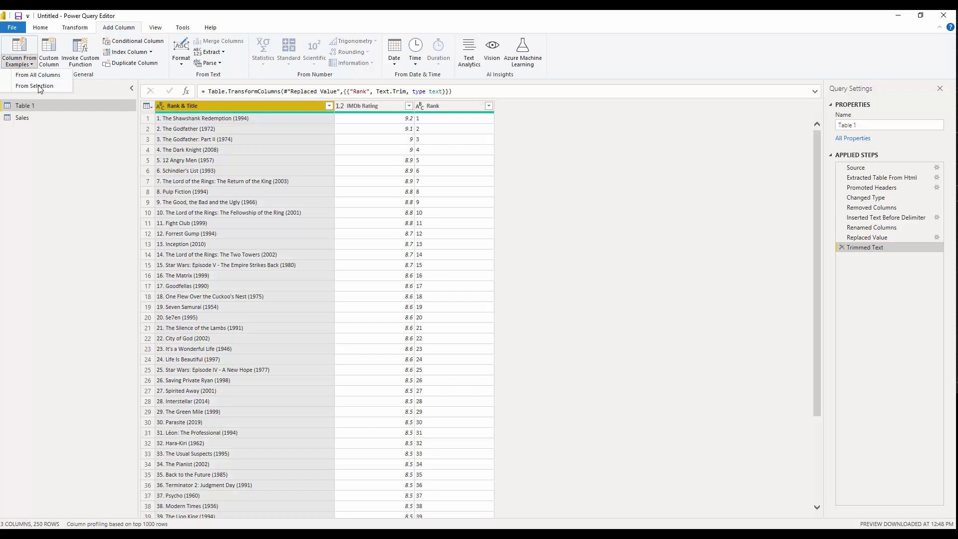
Add a film-title column from Rank & Title using example 'The Shawshank Redemption'
left_click(38, 86)
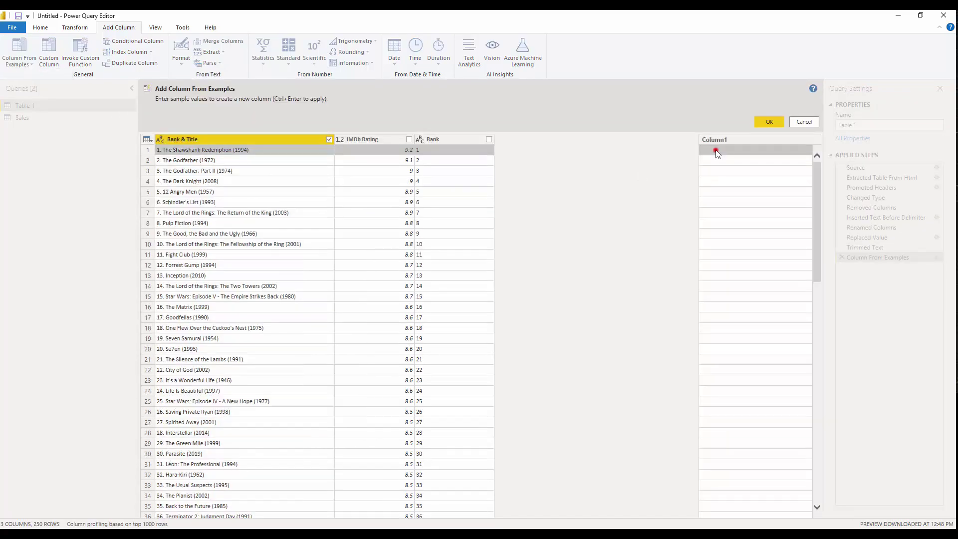
left_click(716, 150)
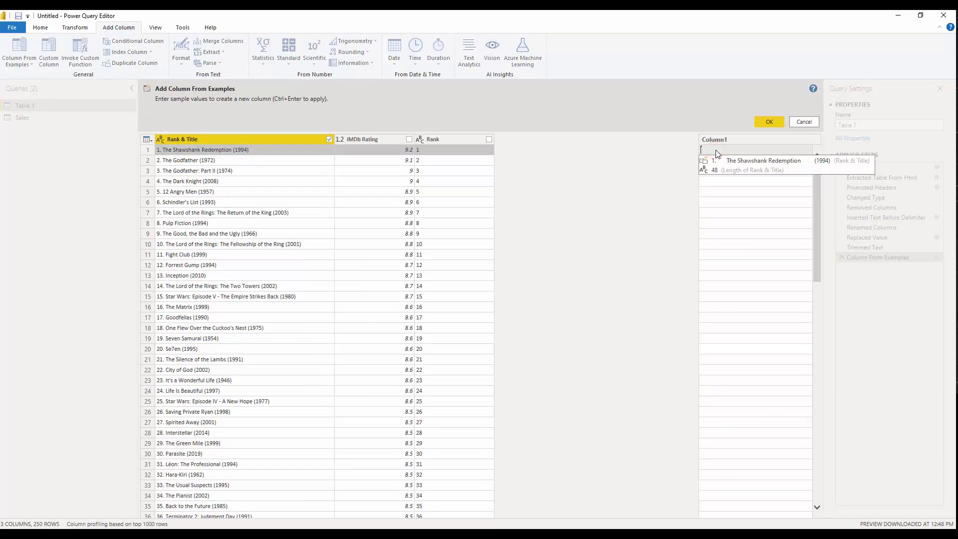
type("The Sha")
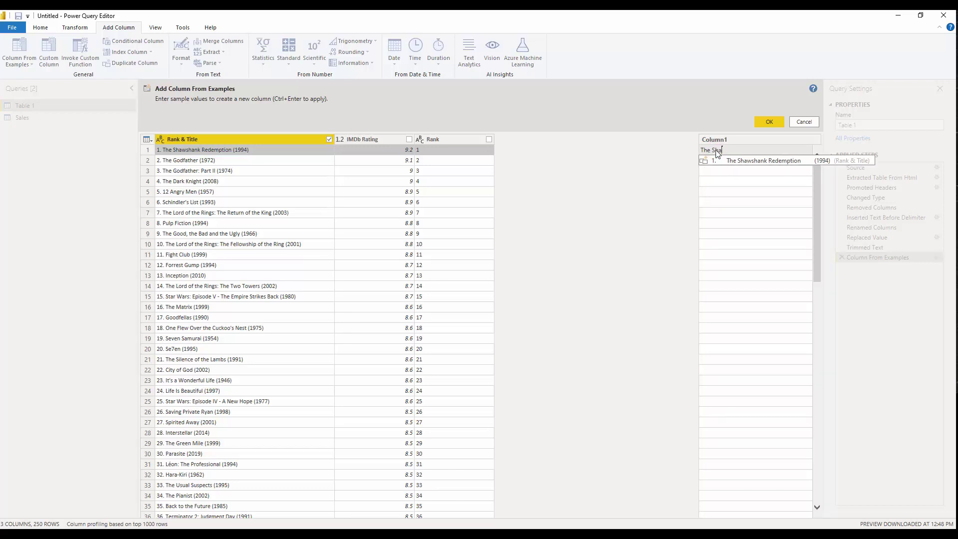
type("wshank Redemption")
key("Return")
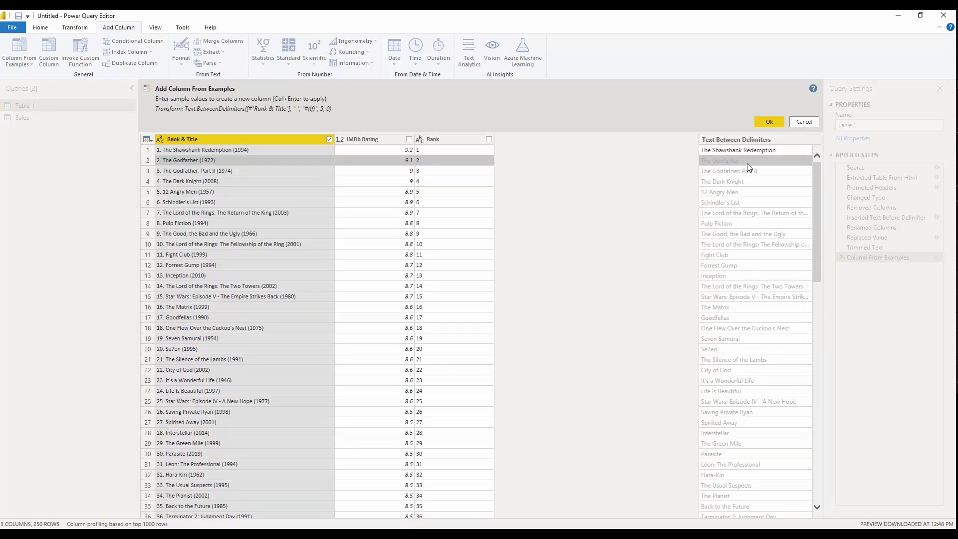
left_click(761, 121)
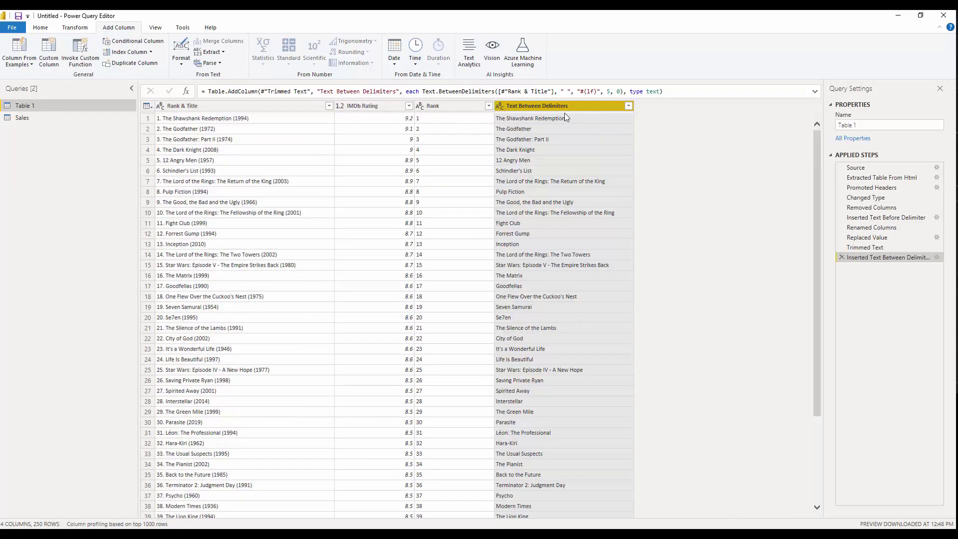
Rename the Text Between Delimiters column to title
double_click(564, 107)
type("title")
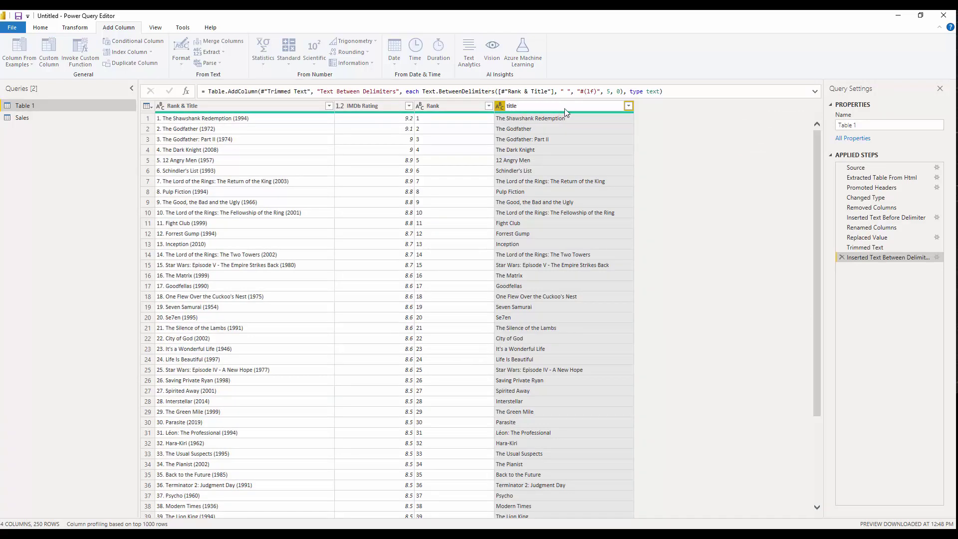
key("Return")
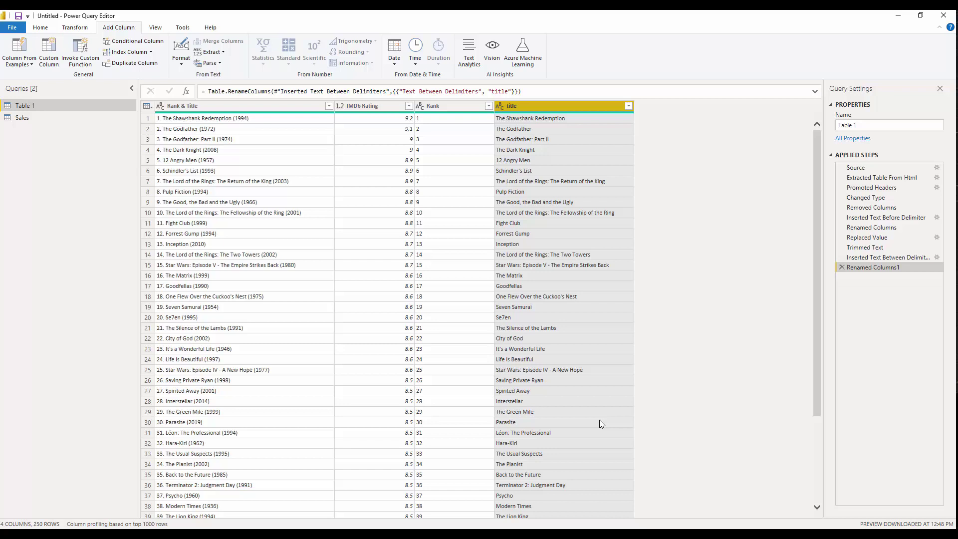
Add a release-year column from Rank & Title using example 1994
left_click(234, 108)
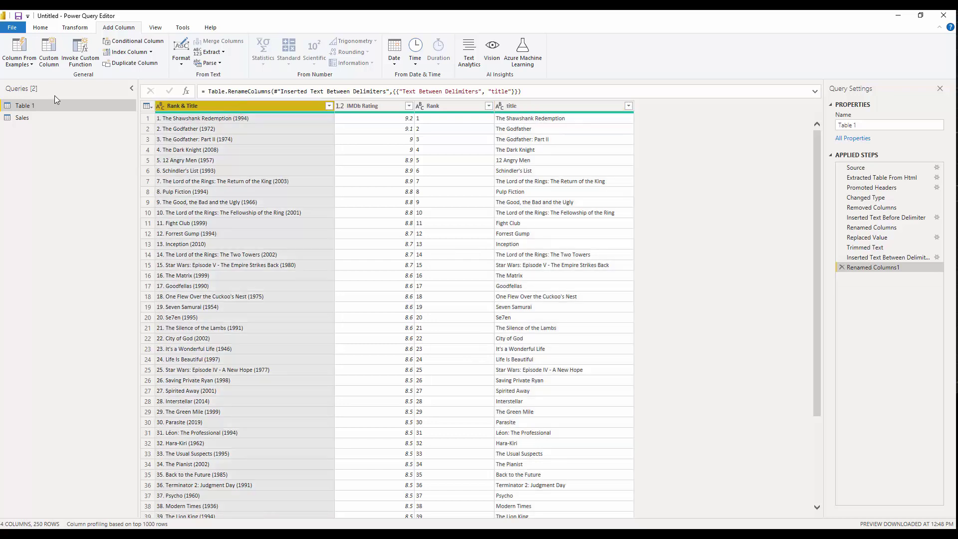
left_click(21, 64)
left_click(29, 86)
left_click(716, 150)
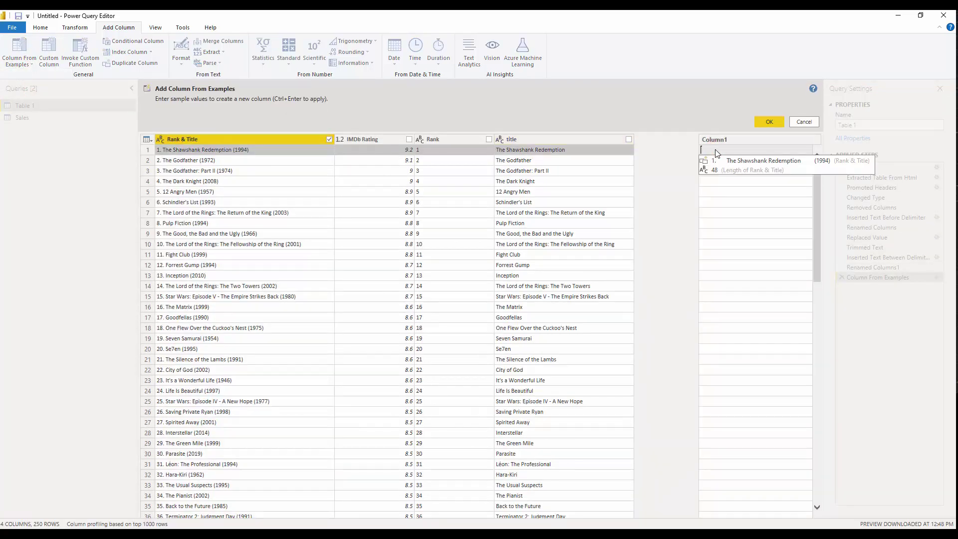
type("1994")
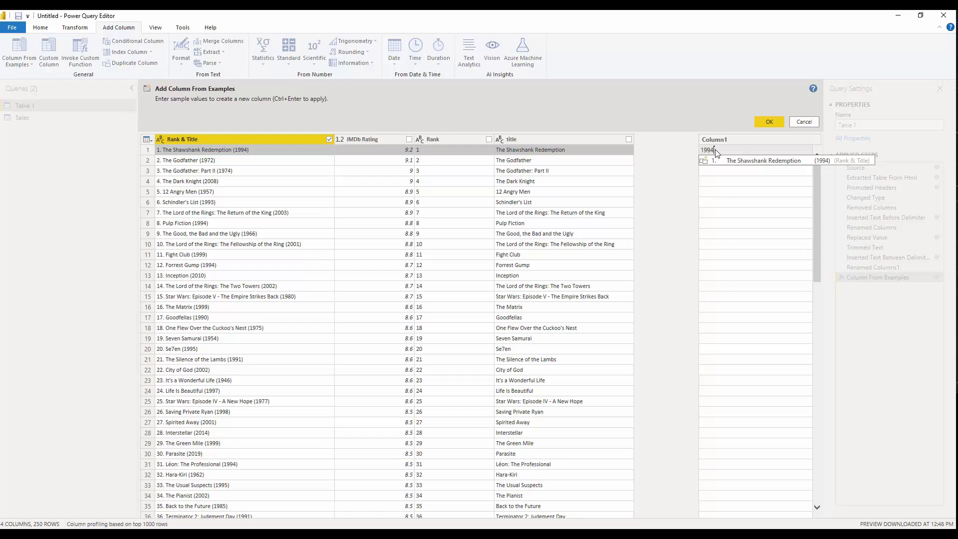
key("Return")
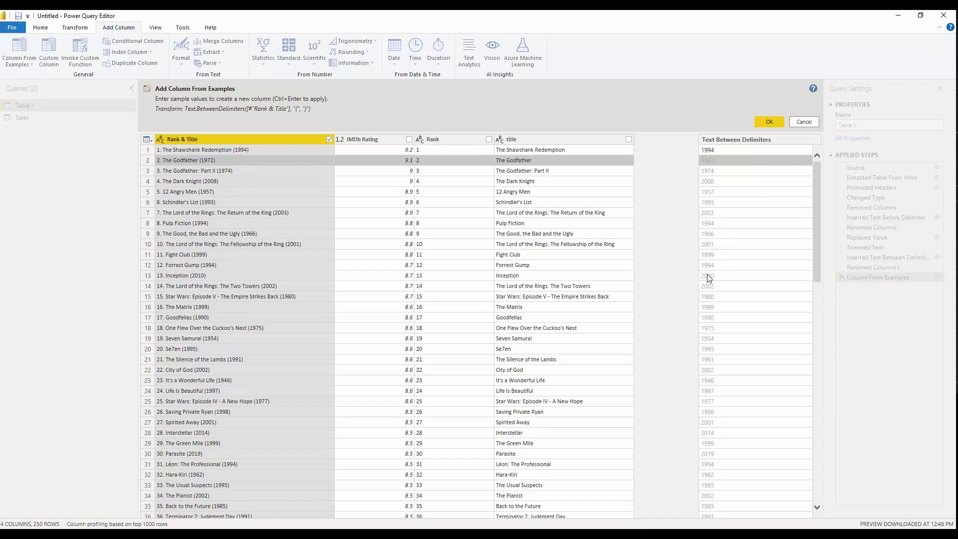
left_click(765, 121)
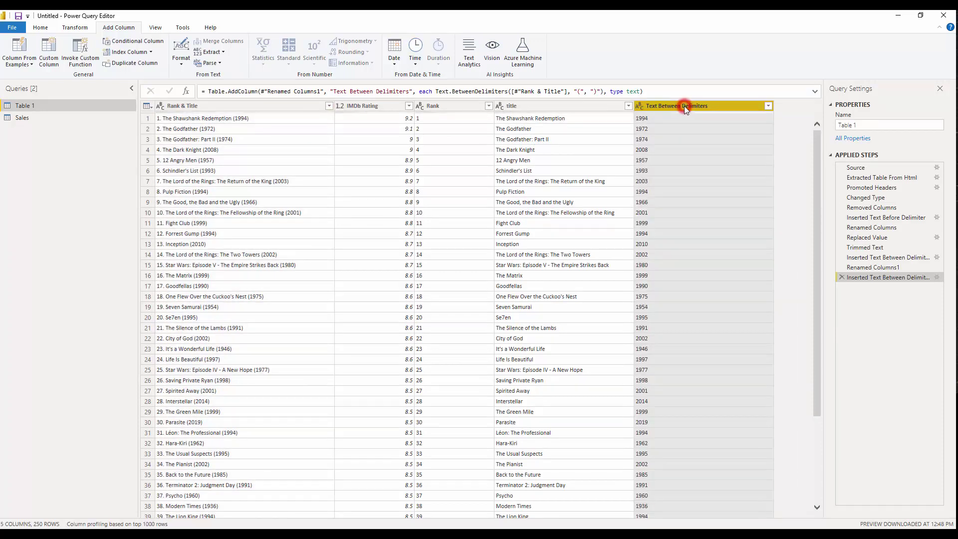
Rename the year column to Year and set Rank's type to Whole Number
double_click(684, 106)
type("Y")
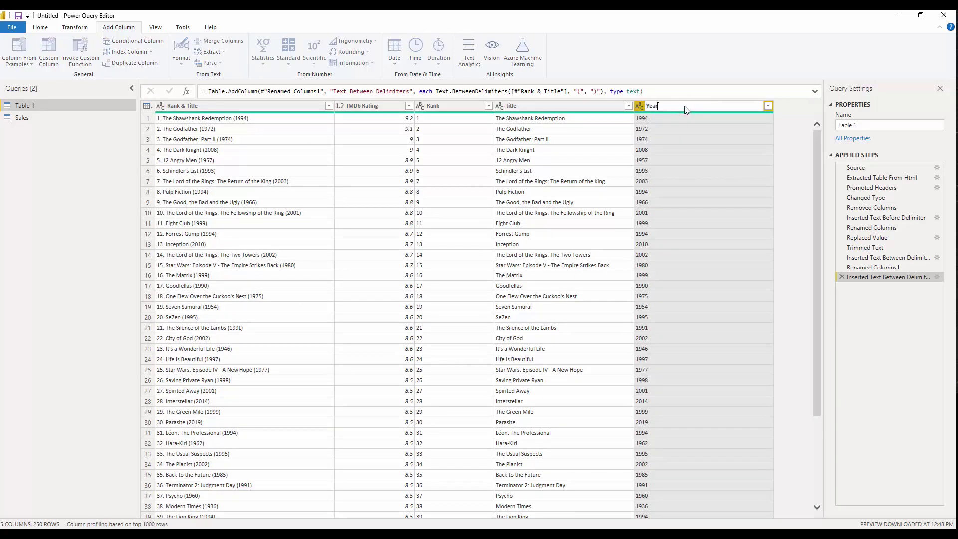
type("ear")
key("Return")
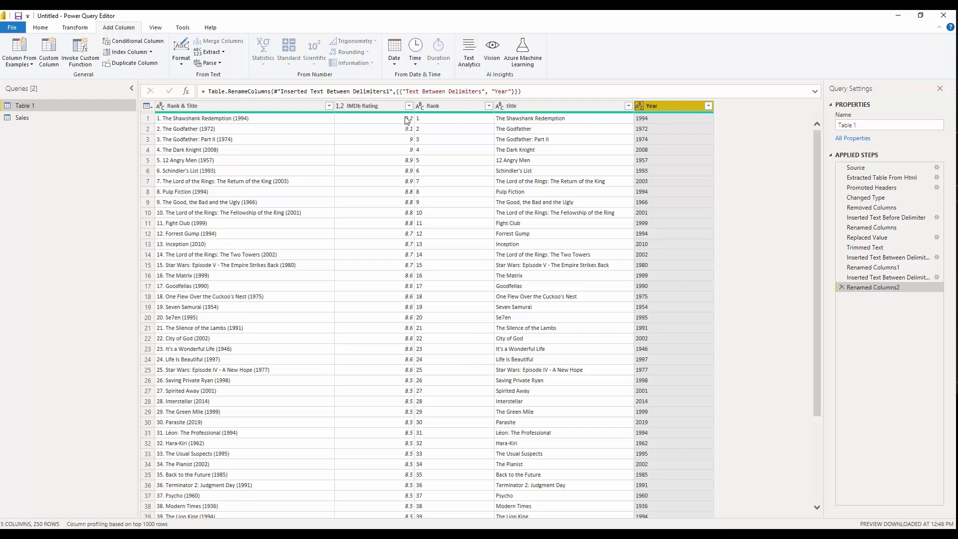
left_click(419, 105)
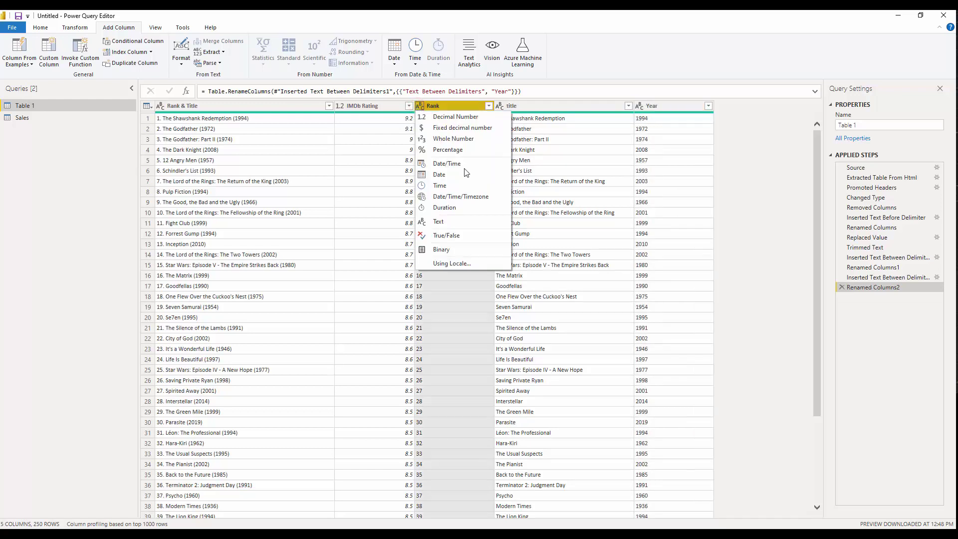
left_click(501, 138)
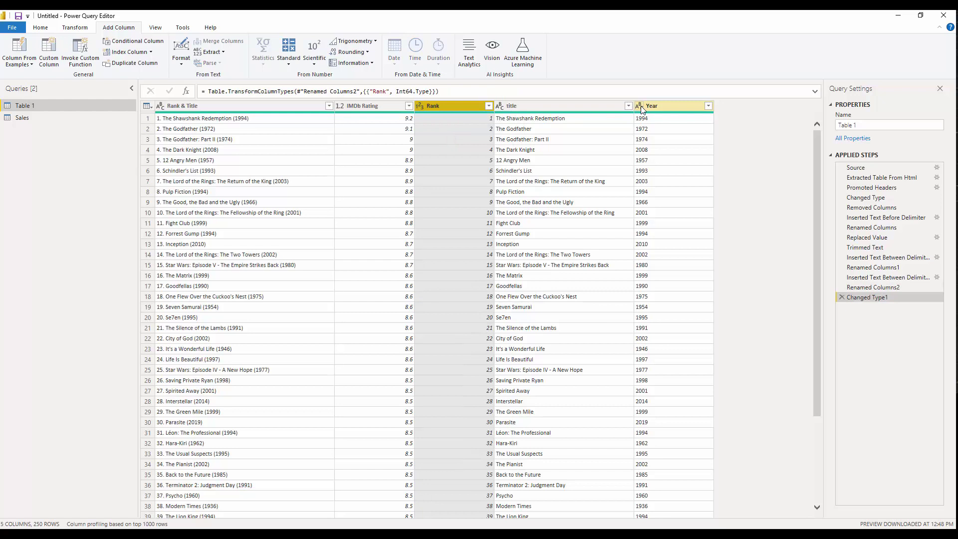
In the Sales query, add a Date column from ord_date using example 9/14/1994
left_click(39, 120)
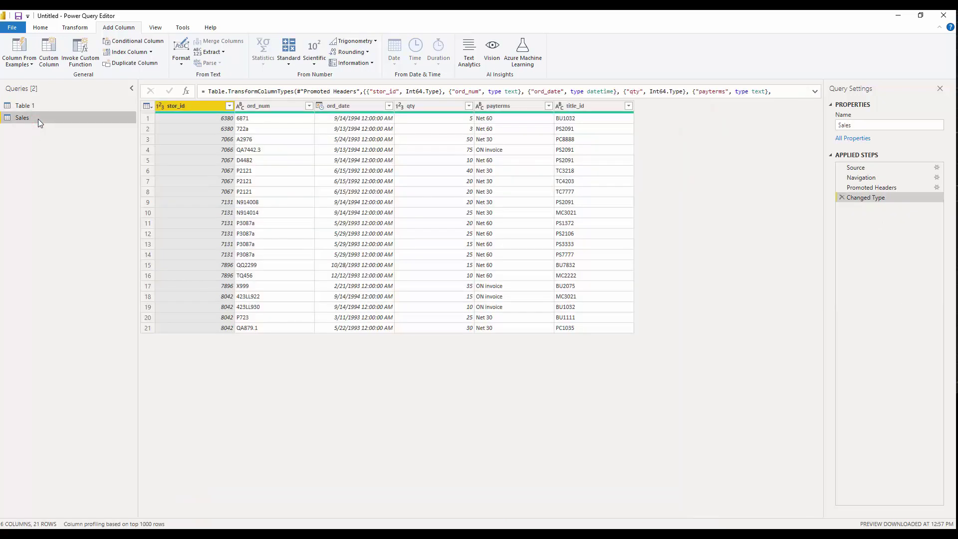
left_click(367, 106)
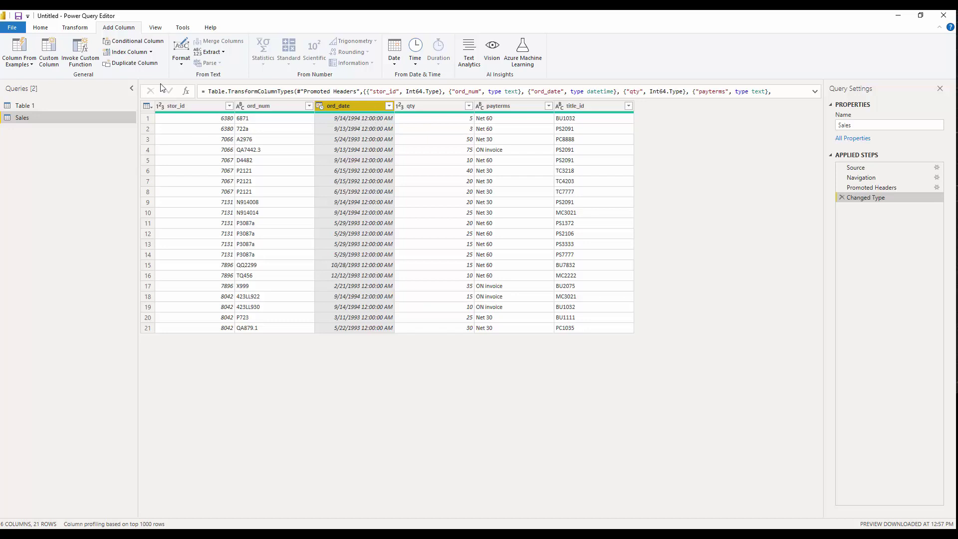
left_click(31, 64)
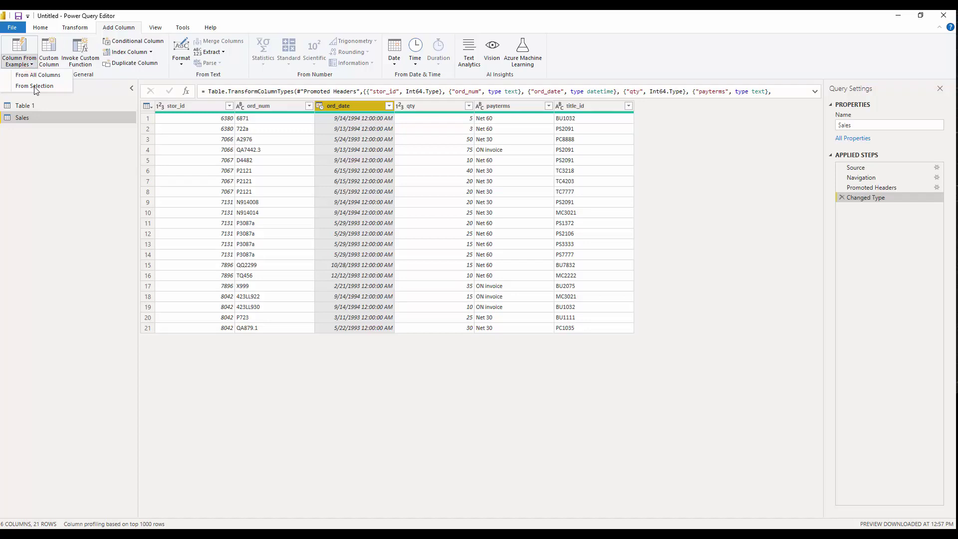
left_click(35, 85)
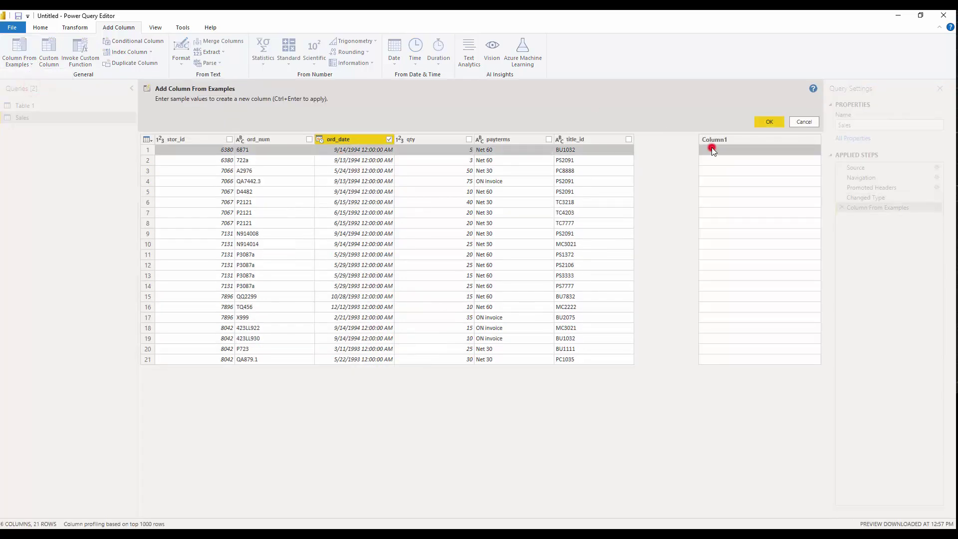
left_click(712, 150)
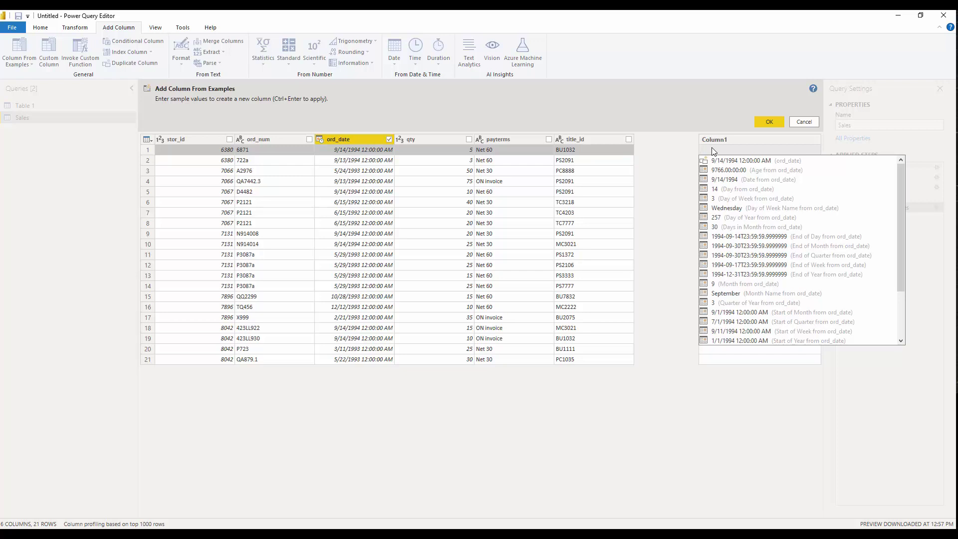
type("9")
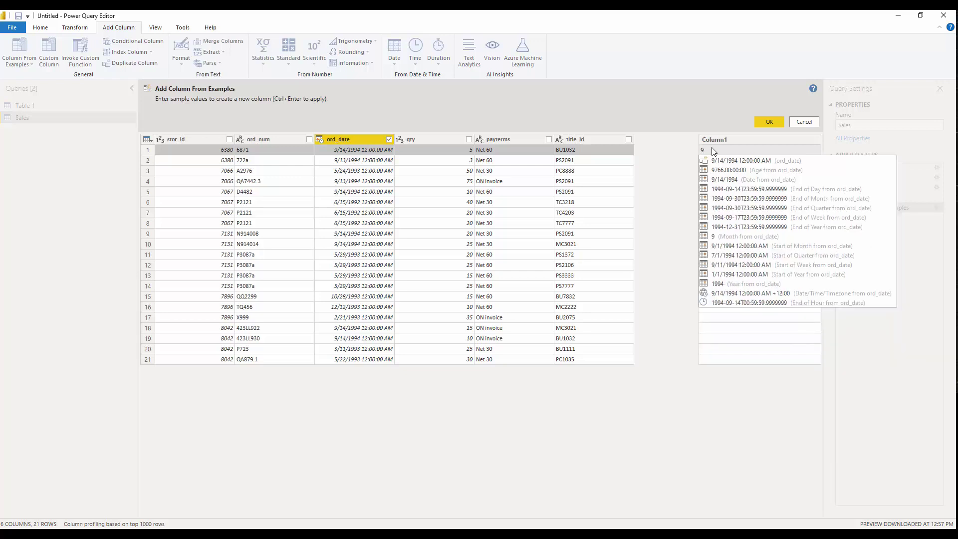
type("/14")
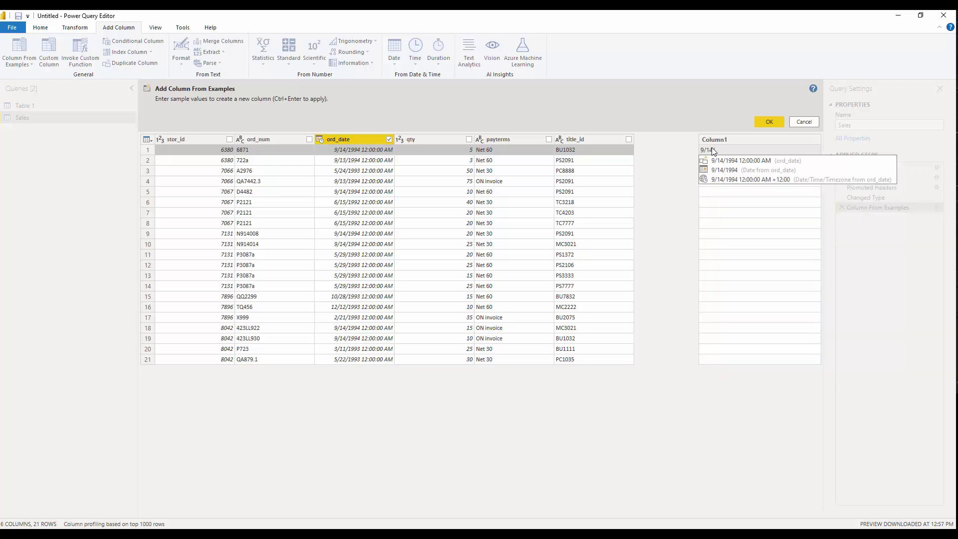
type("/1994")
key("Return")
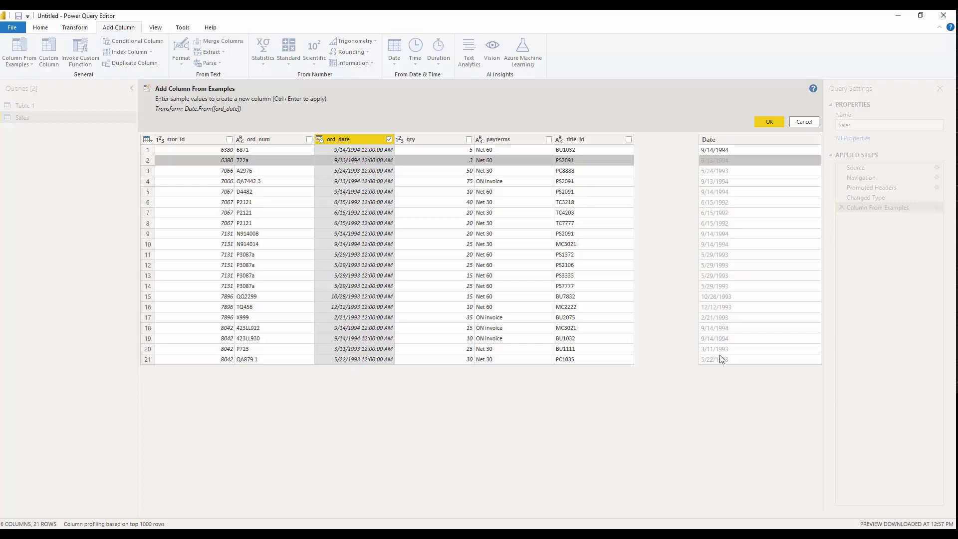
left_click(769, 122)
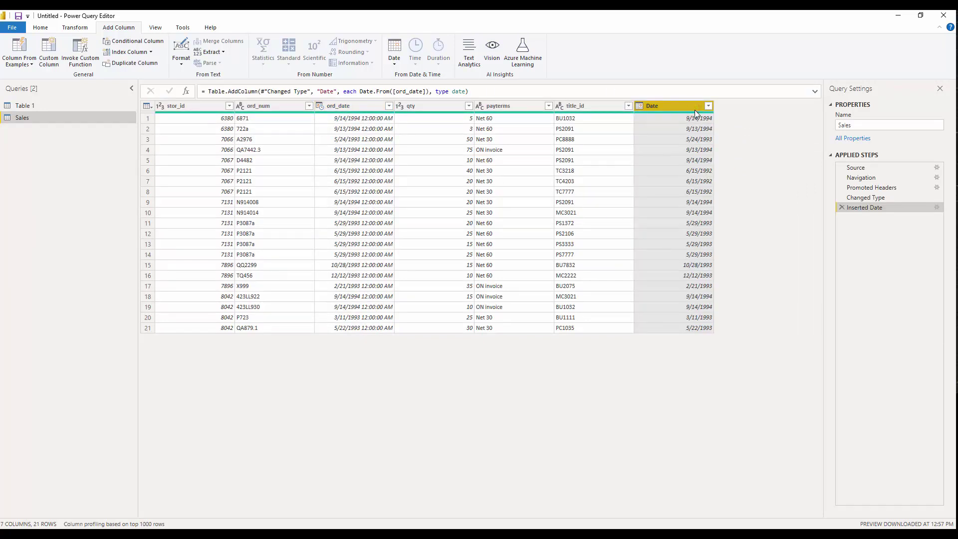
Add a Month column from Date using example month 9
left_click(31, 65)
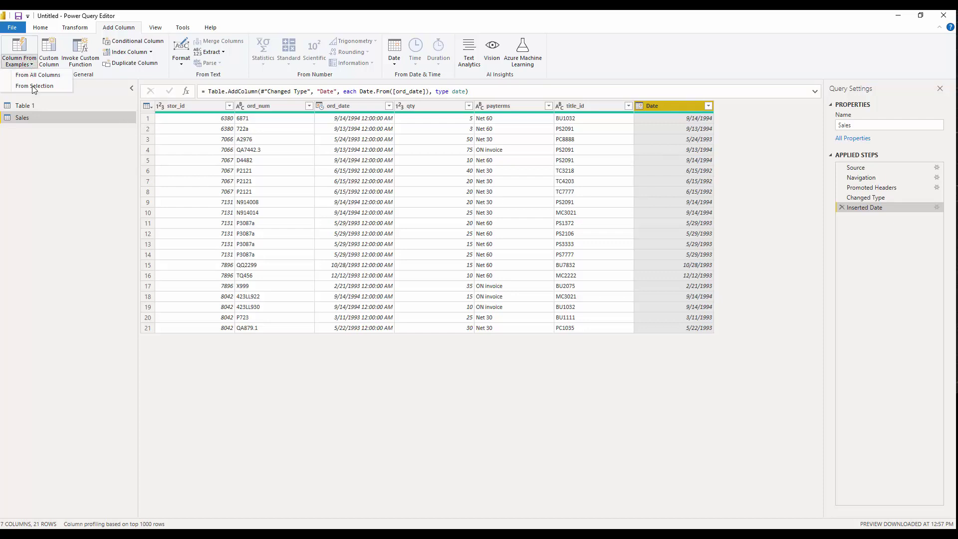
left_click(34, 87)
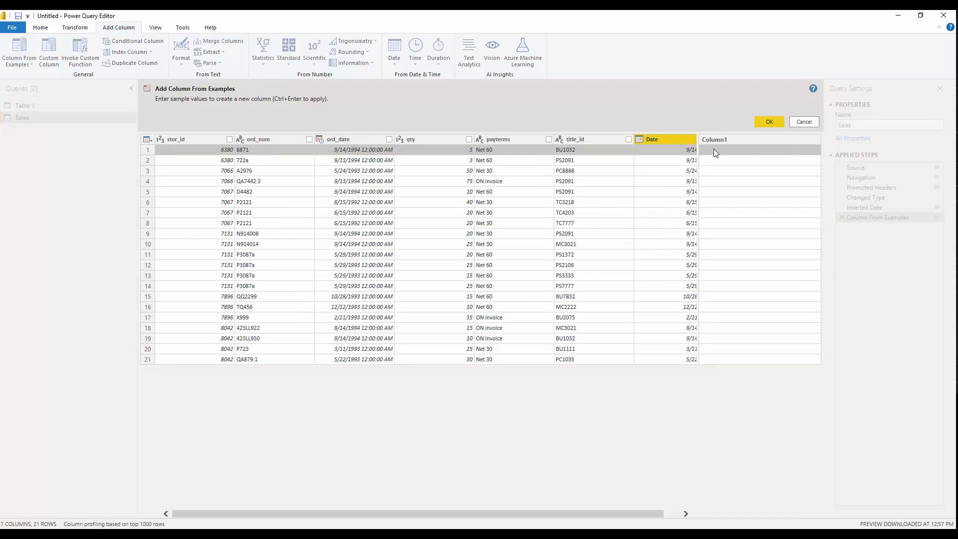
left_click_drag(615, 515, 680, 516)
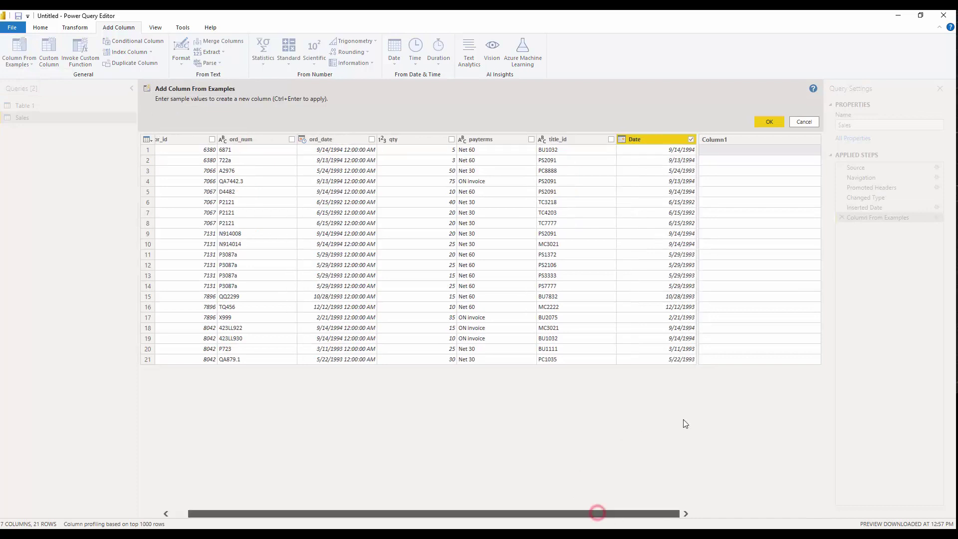
left_click(714, 150)
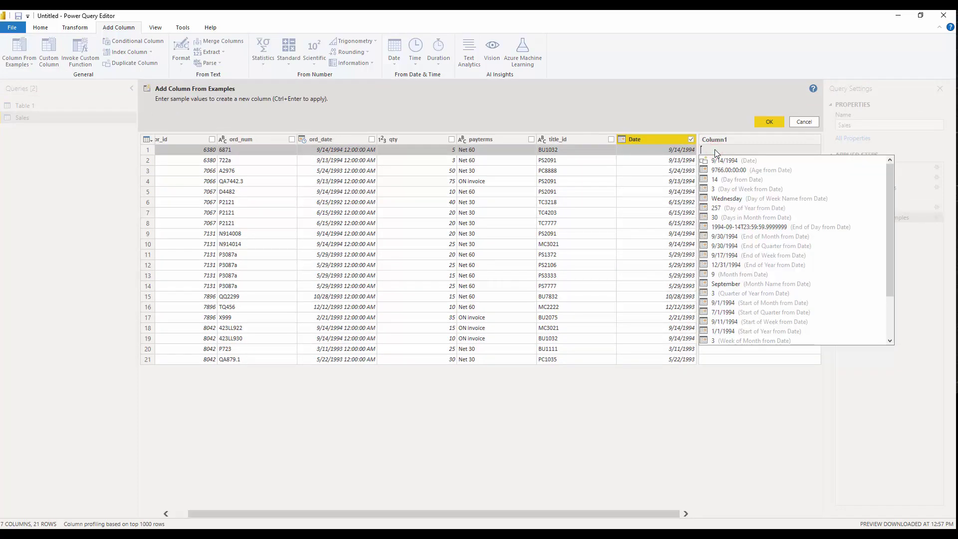
type("14")
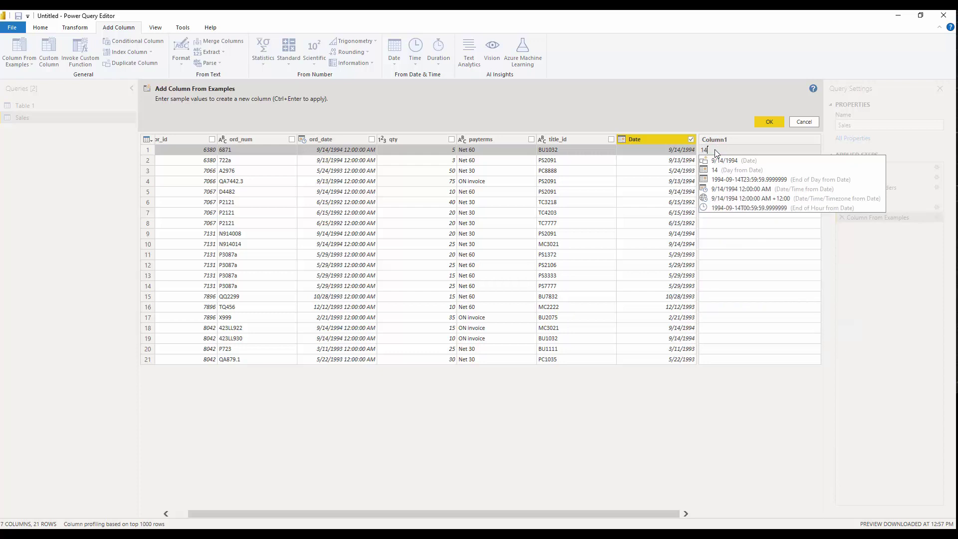
key("BackSpace")
key("BackSpace")
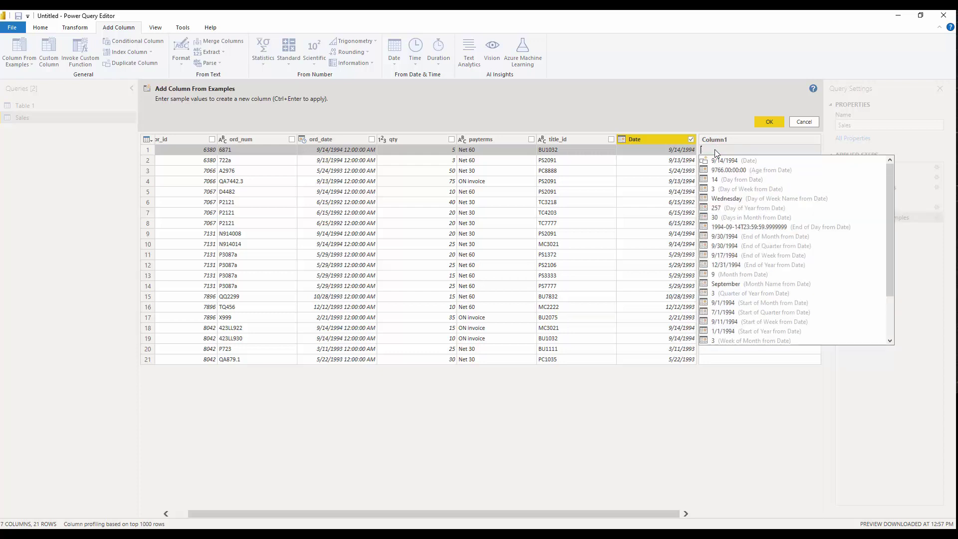
type("9")
key("Return")
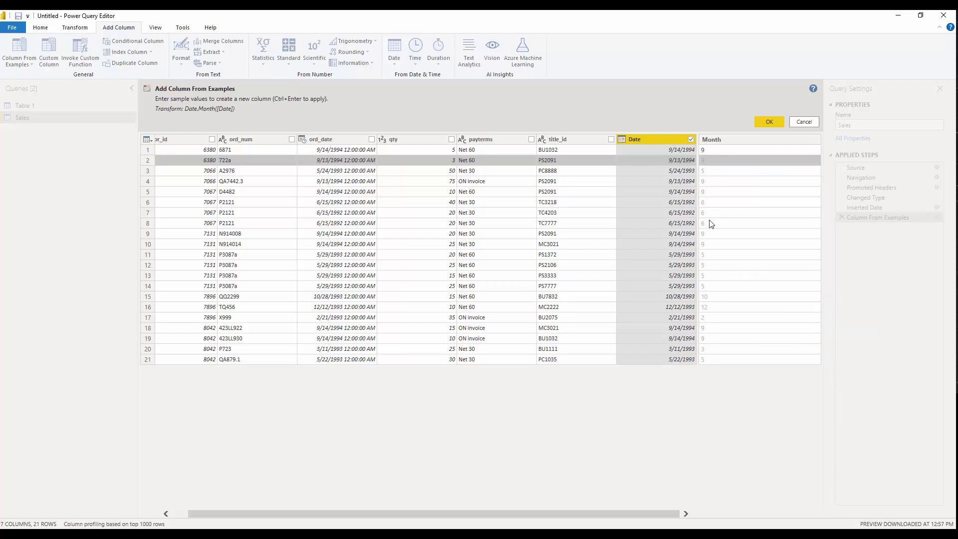
left_click(774, 122)
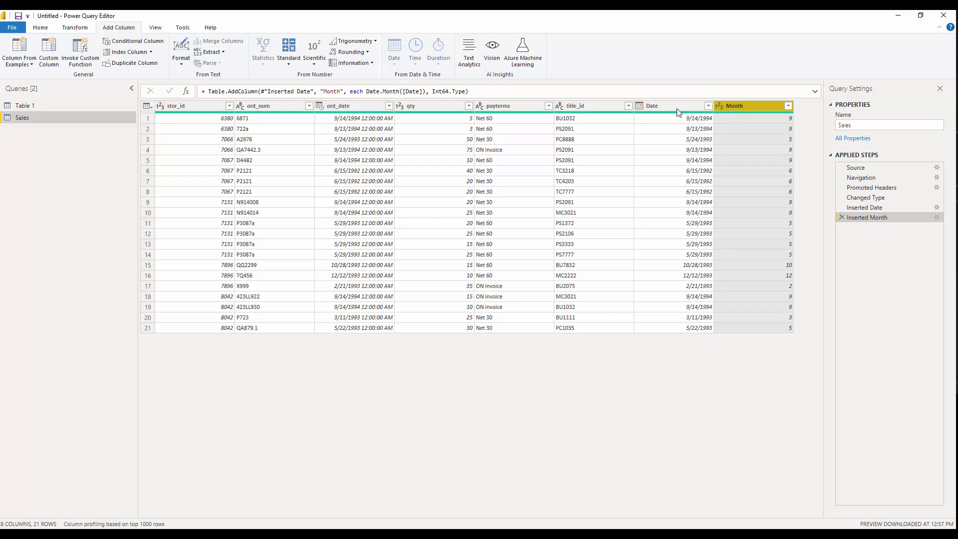
Add a Day column from Date using example day 14
left_click(676, 106)
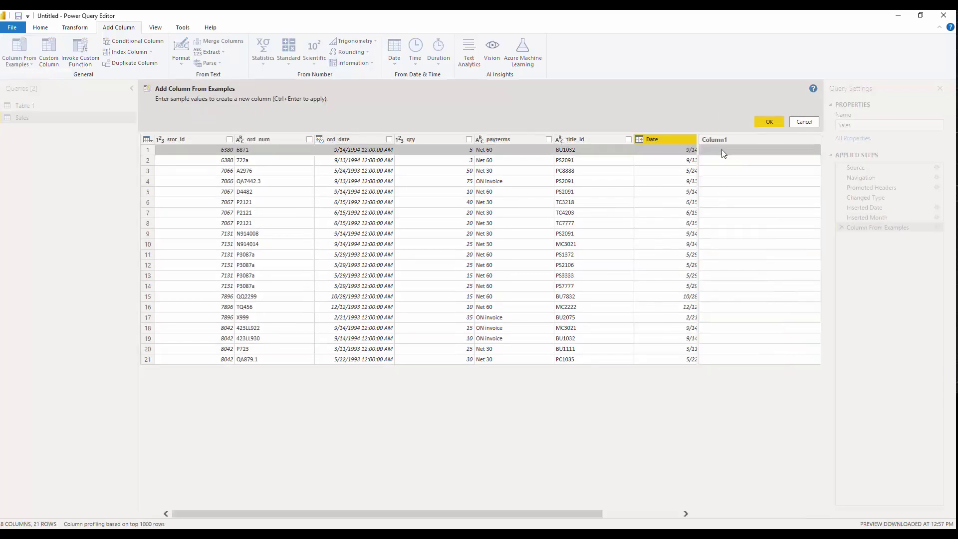
left_click_drag(567, 514, 704, 519)
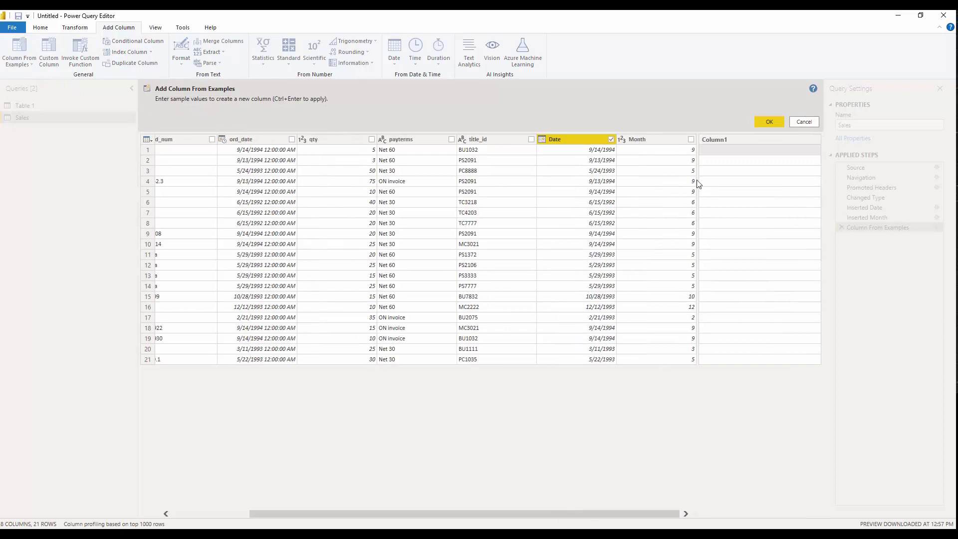
left_click(713, 150)
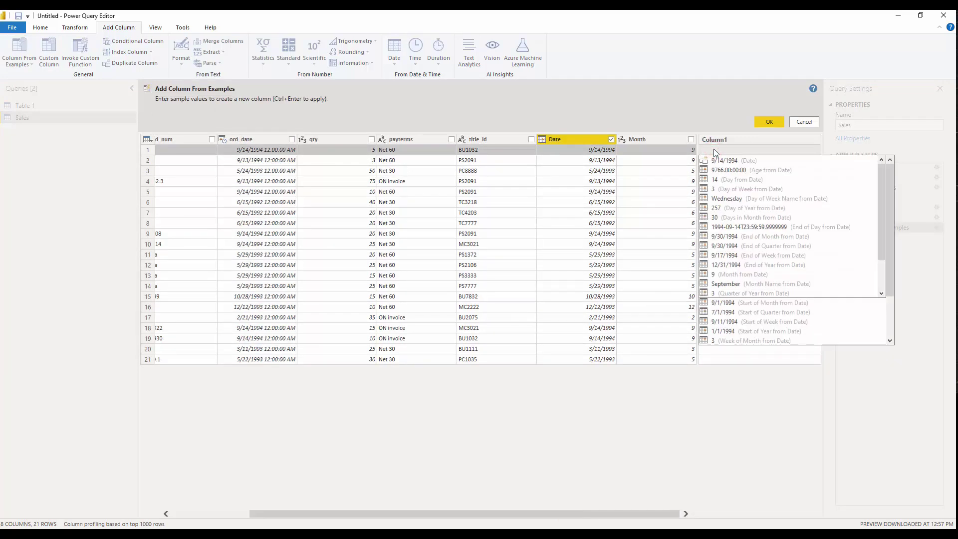
type("14")
key("Return")
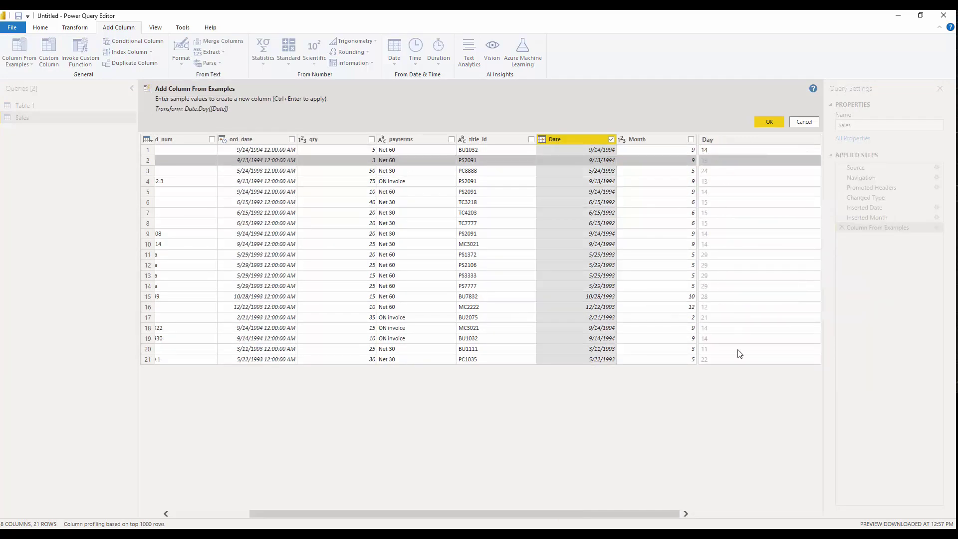
left_click(766, 122)
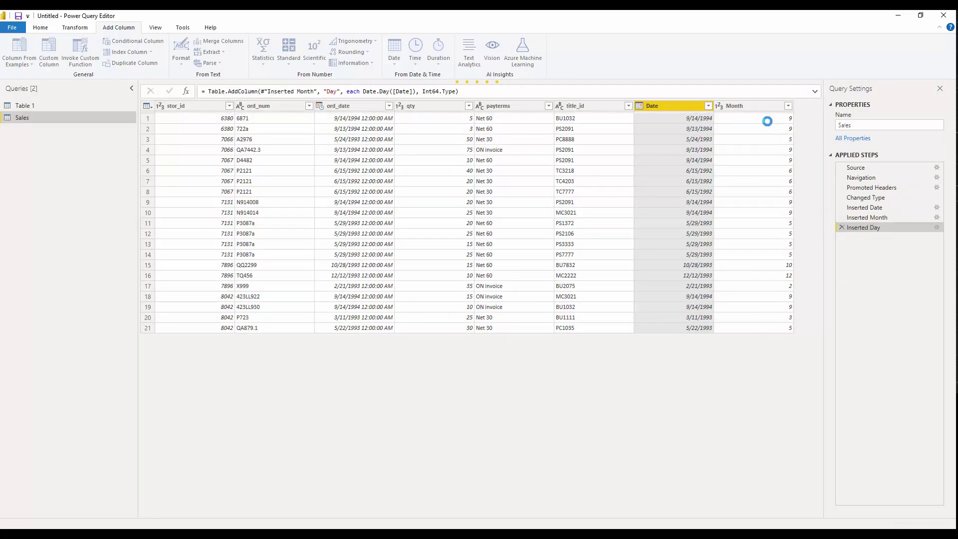
Start a year example column, then cancel it because it used Day as the source
left_click(19, 61)
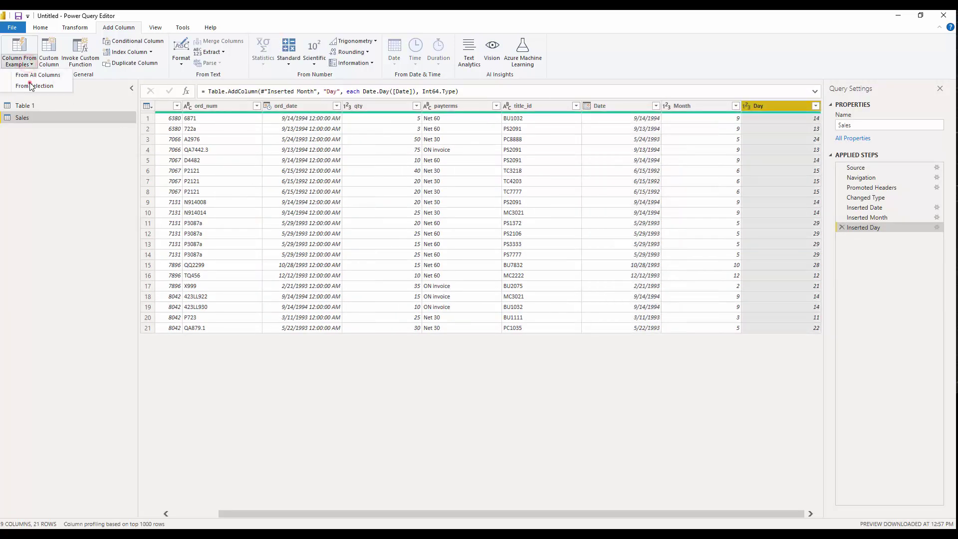
left_click(31, 86)
left_click(568, 513)
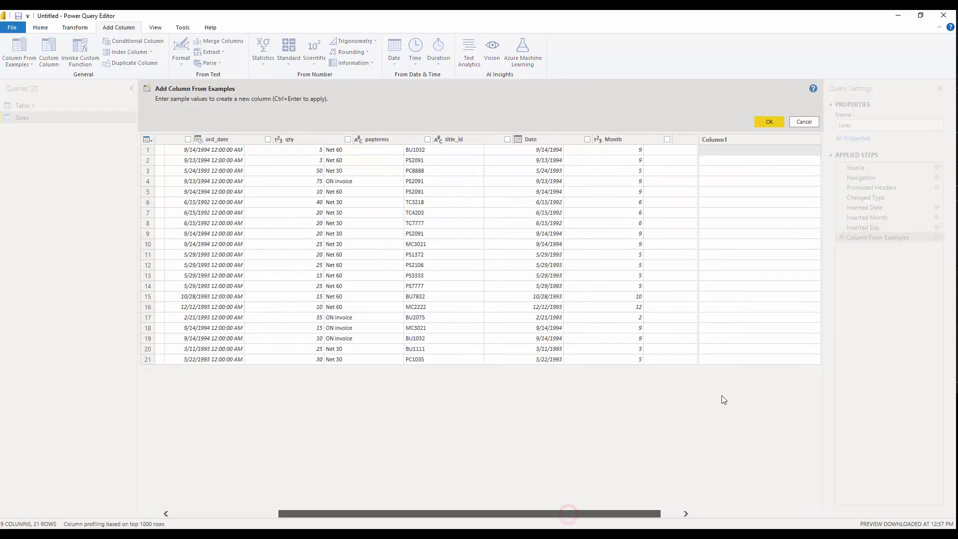
left_click(719, 148)
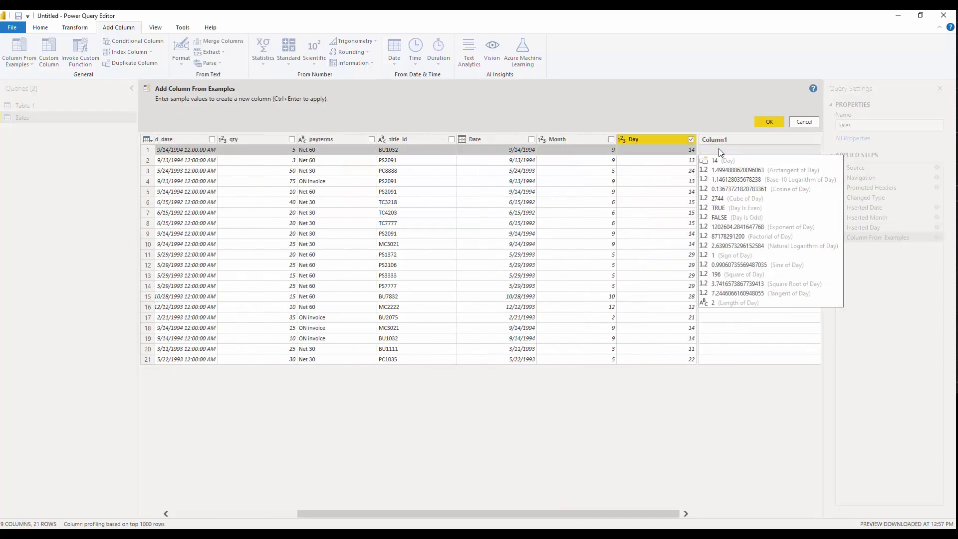
type("1994")
key("Return")
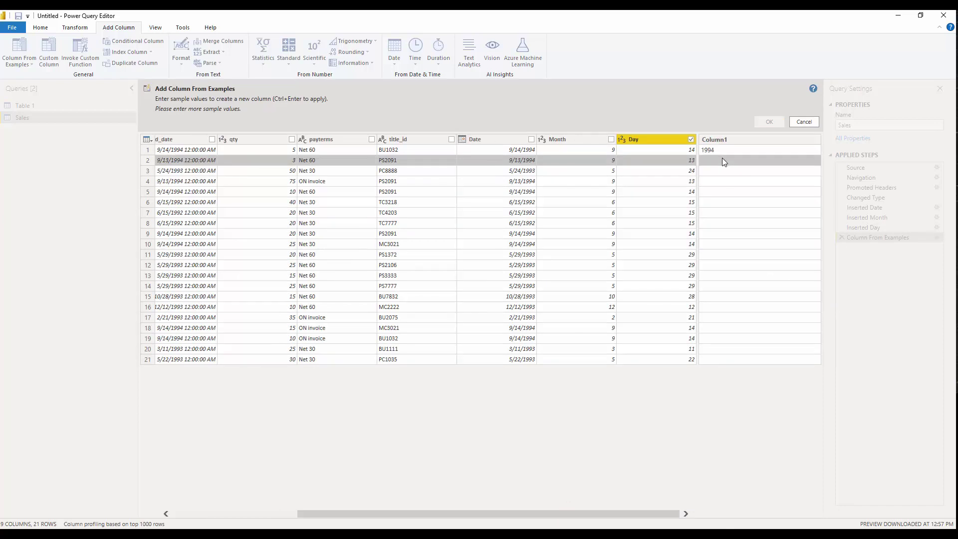
left_click(723, 158)
type("199")
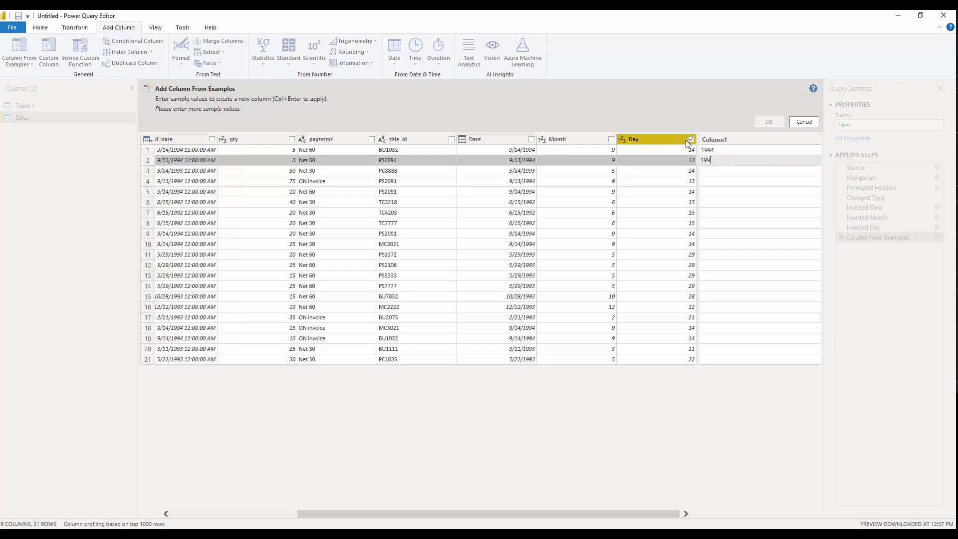
left_click(507, 139)
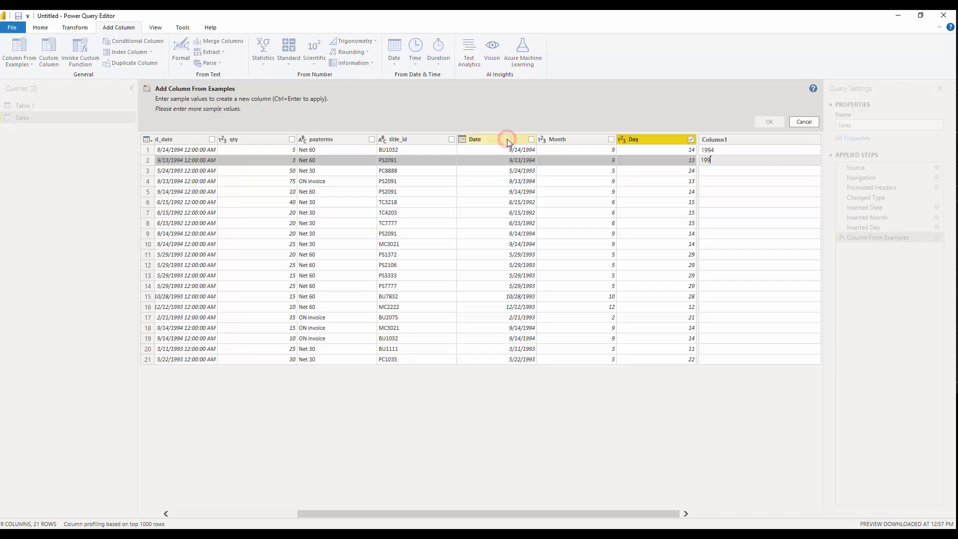
left_click(807, 122)
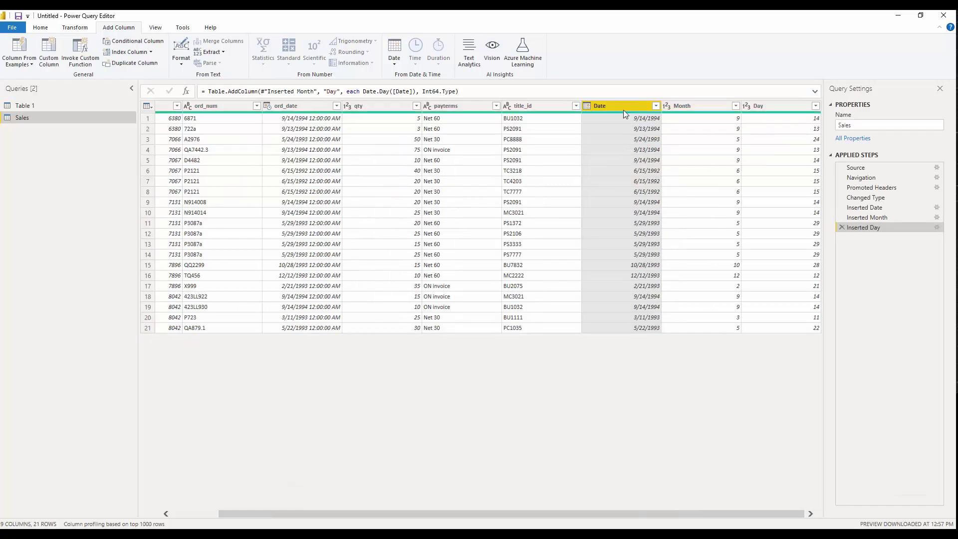
left_click(573, 514)
Add a Year column from Date using example year 1994
left_click(32, 65)
left_click(31, 86)
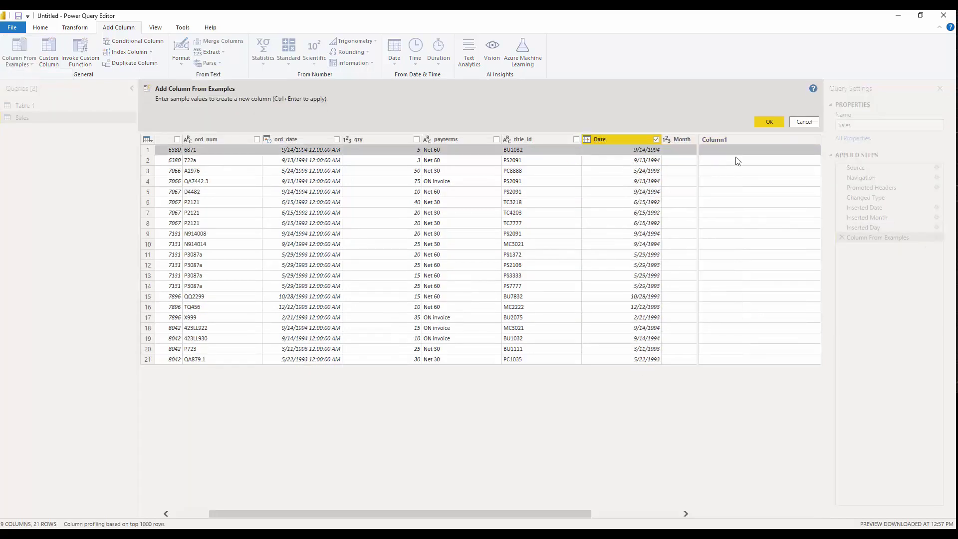
left_click(724, 149)
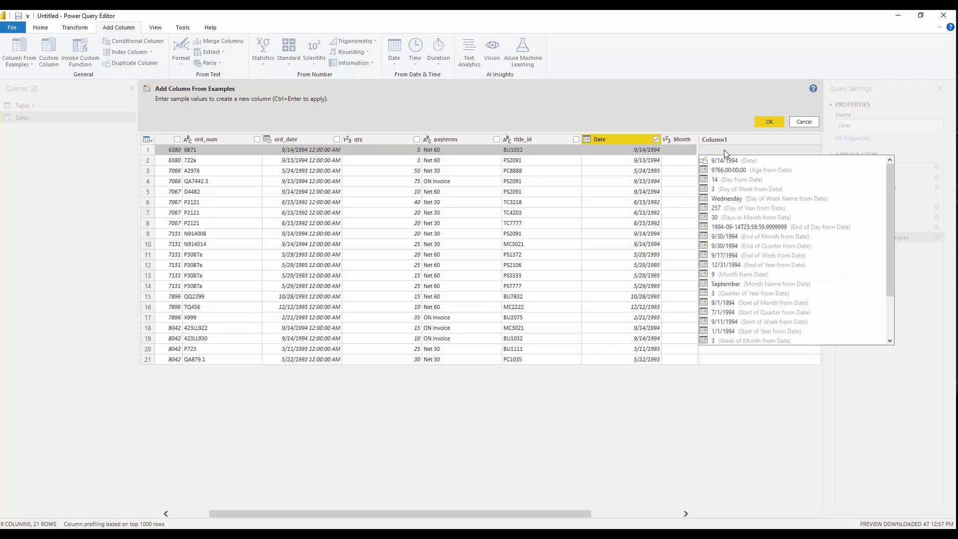
type("1994")
key("Return")
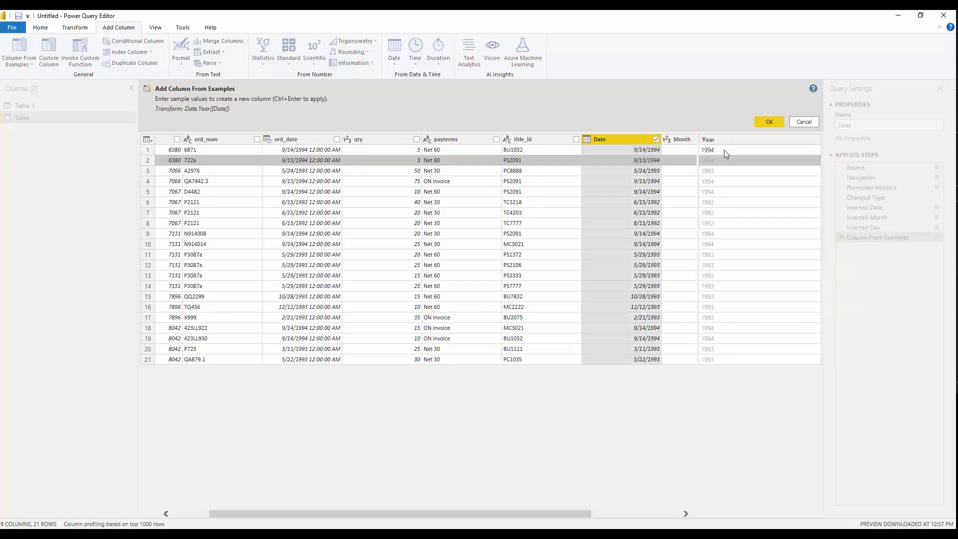
left_click(769, 121)
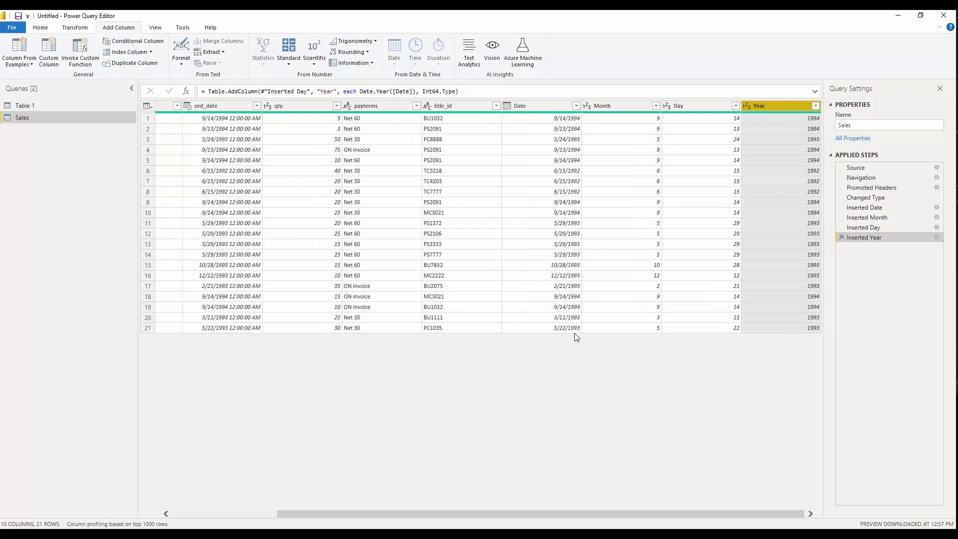
left_click(708, 510)
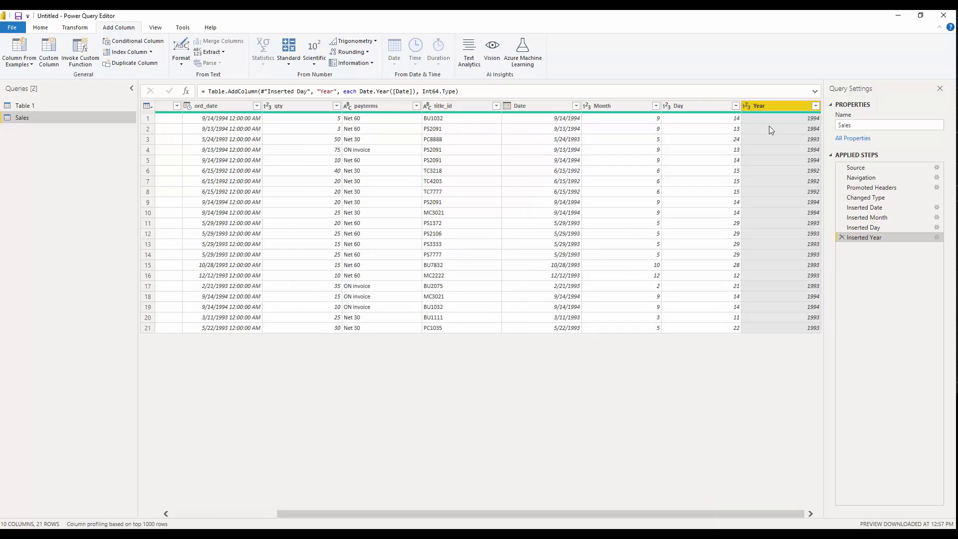
left_click(542, 106)
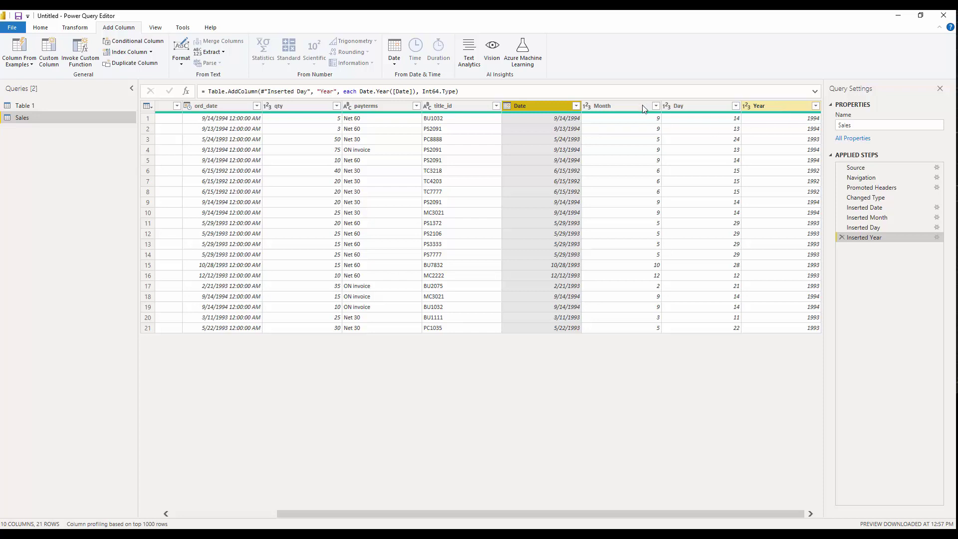
From the selected Day, Month and Year columns, create a Merged column by example 14/9/1994
left_click(683, 106)
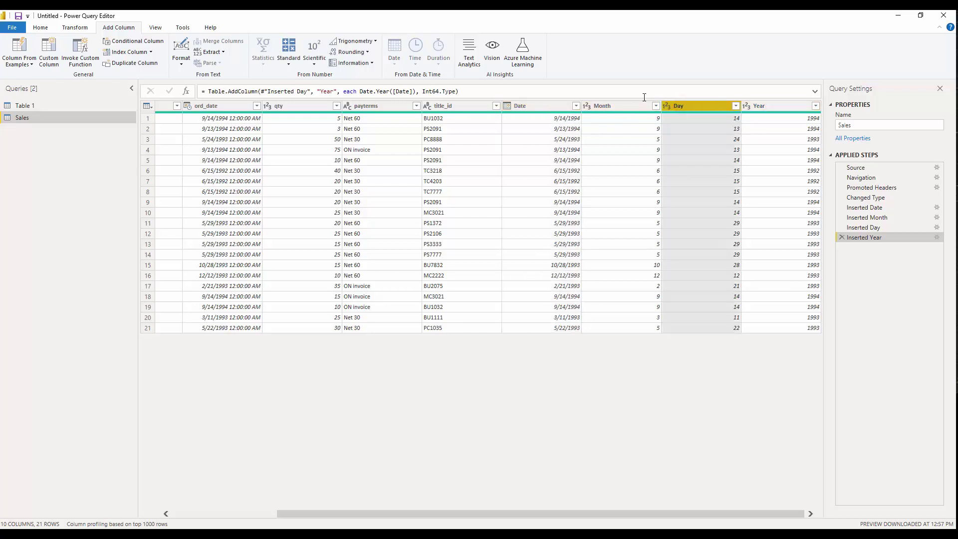
left_click(624, 107, "ctrl")
left_click(786, 107, "ctrl")
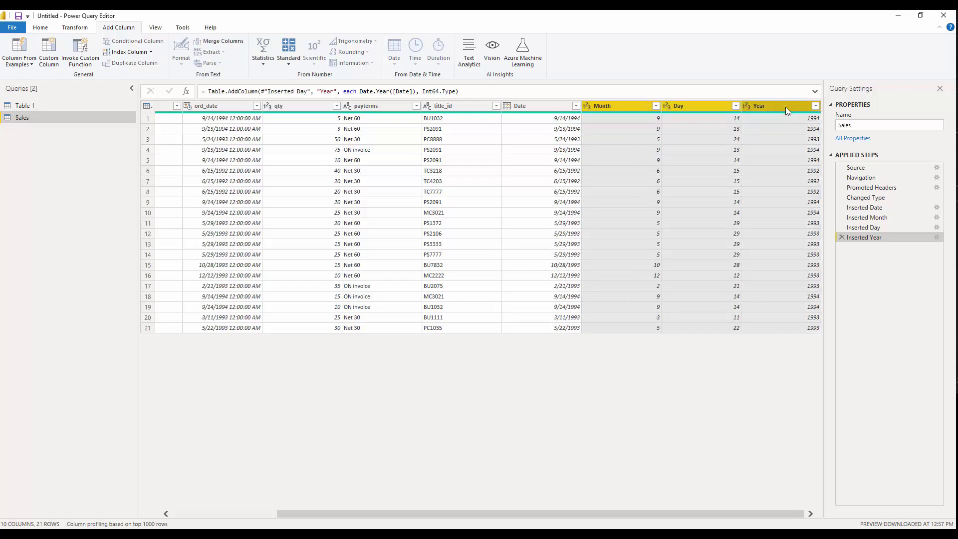
left_click(23, 64)
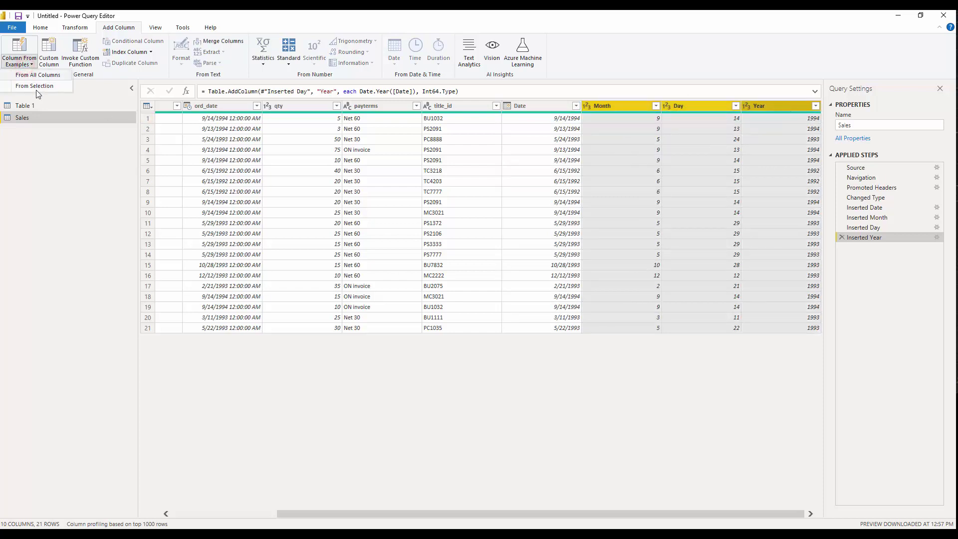
left_click(35, 86)
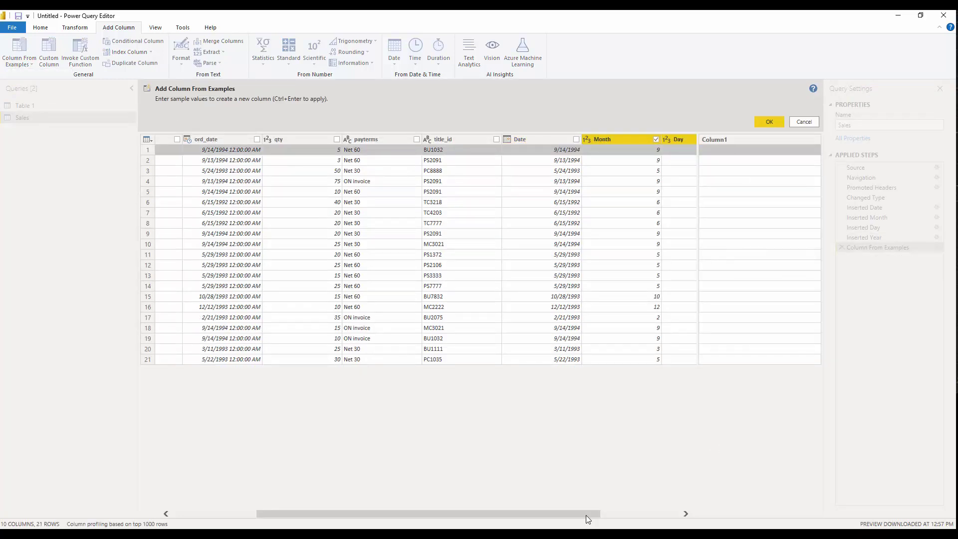
left_click(670, 515)
left_click(717, 150)
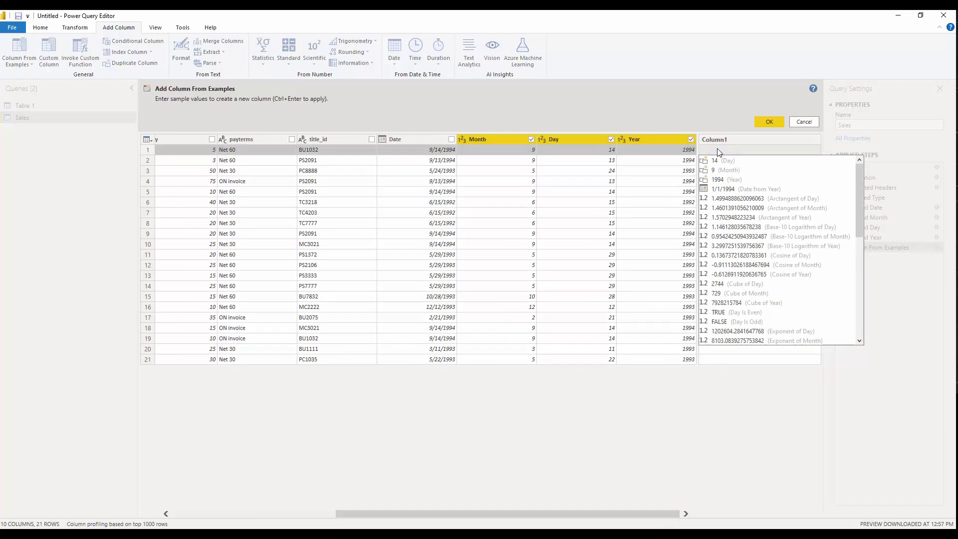
type("14/")
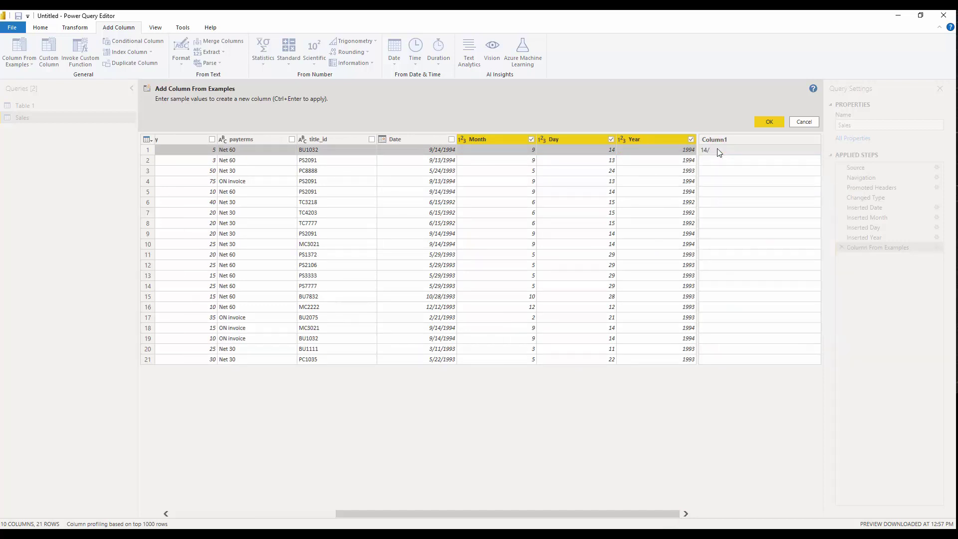
type("9/1994")
key("Return")
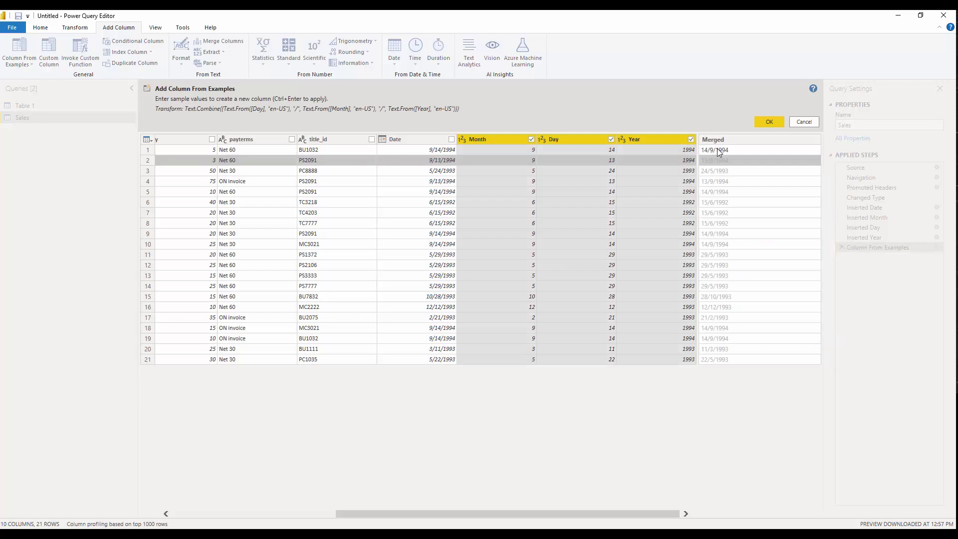
left_click(770, 121)
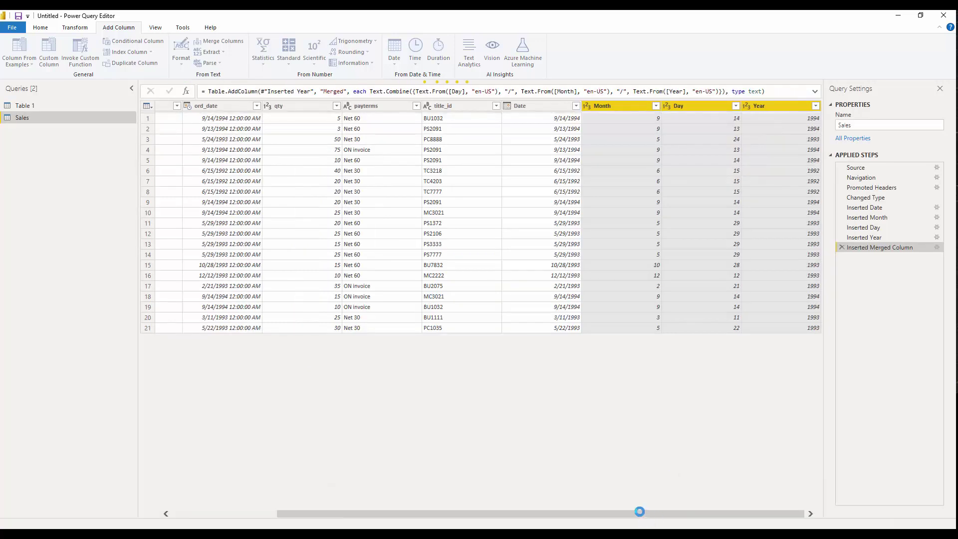